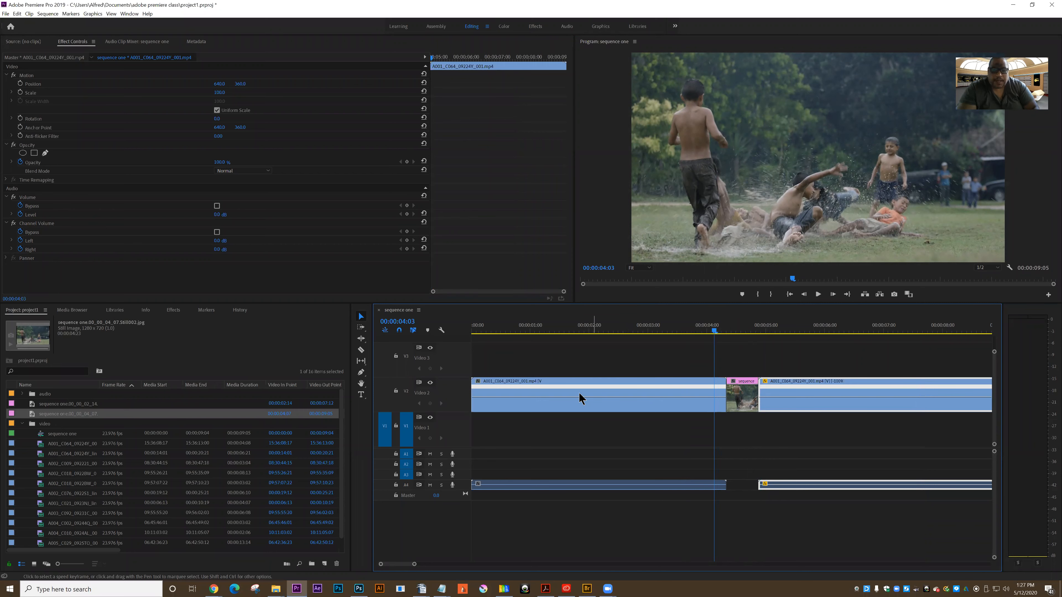
Delete all the clips and the still frame from the sequence one timeline.
left_click(589, 396)
key("Delete")
left_click(741, 396)
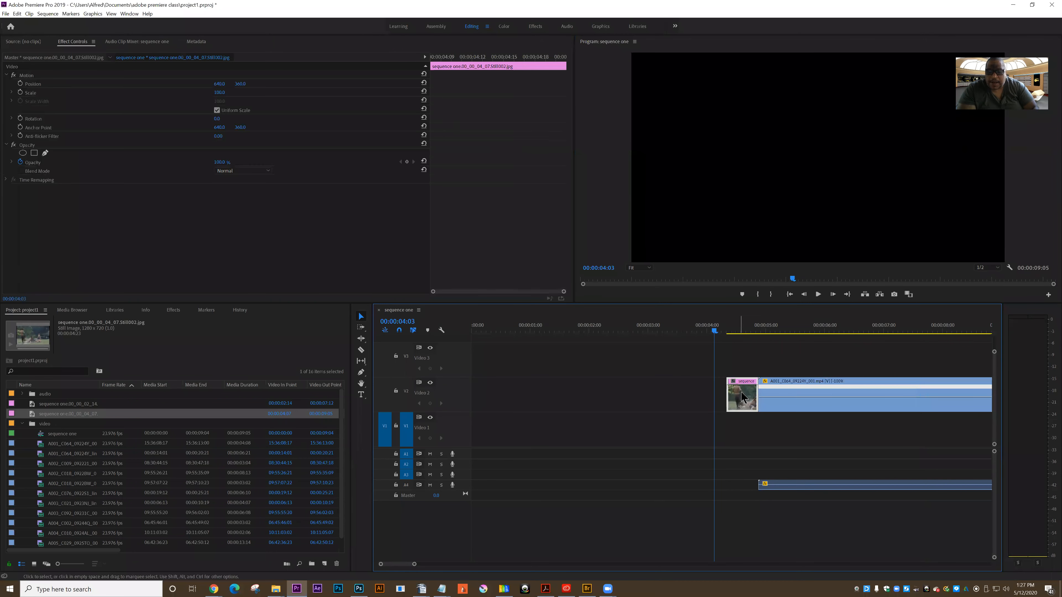
key("Delete")
left_click(779, 390)
key("Delete")
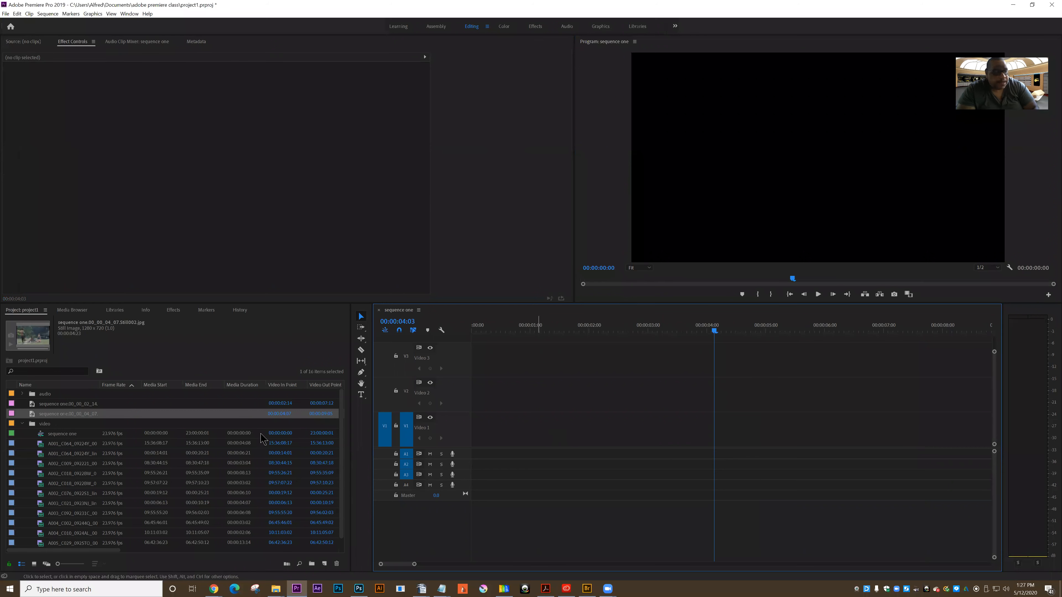
Place A002_C009_092221_001.mp4 at the start of Video 2 and A002_C018_0922BW_001.mp4 directly after it.
left_click_drag(65, 465, 468, 411)
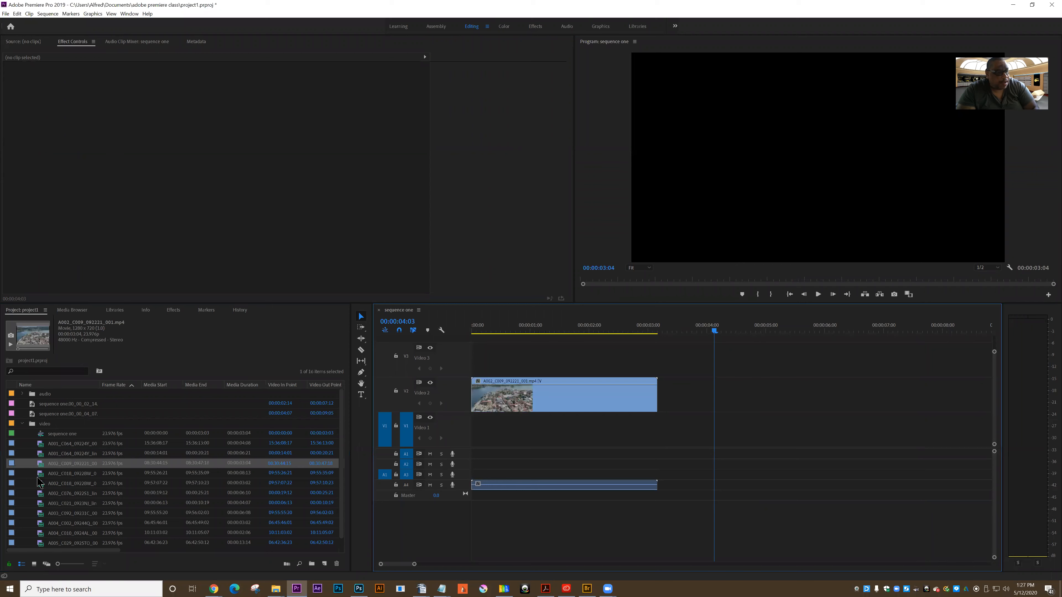
left_click(75, 473)
left_click_drag(75, 473, 659, 400)
Split the town clip at 00:00:01:21 with the Razor tool.
left_click_drag(639, 331, 667, 330)
left_click_drag(541, 337, 581, 350)
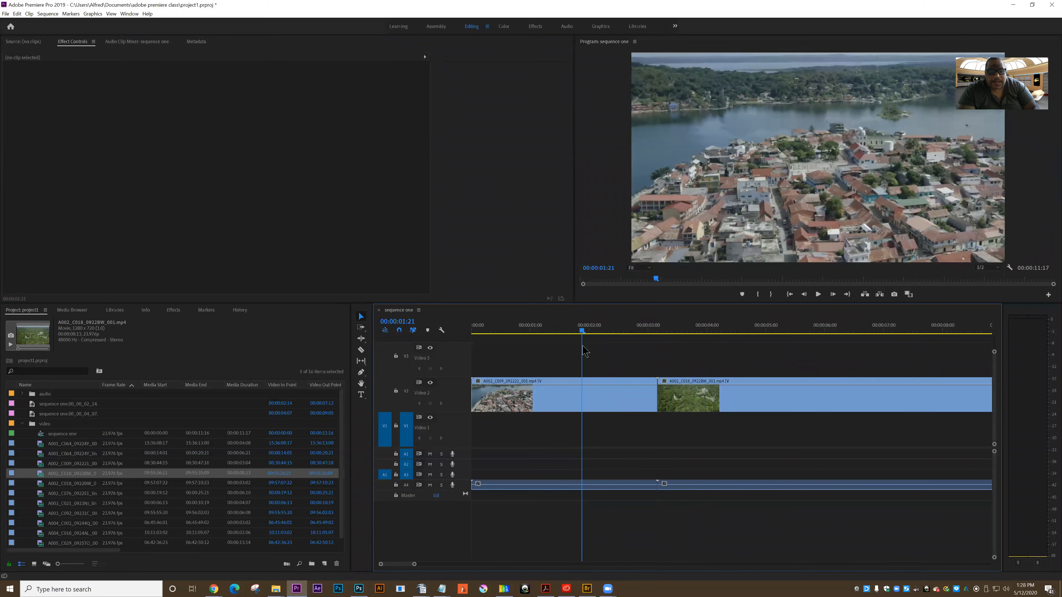
left_click(360, 350)
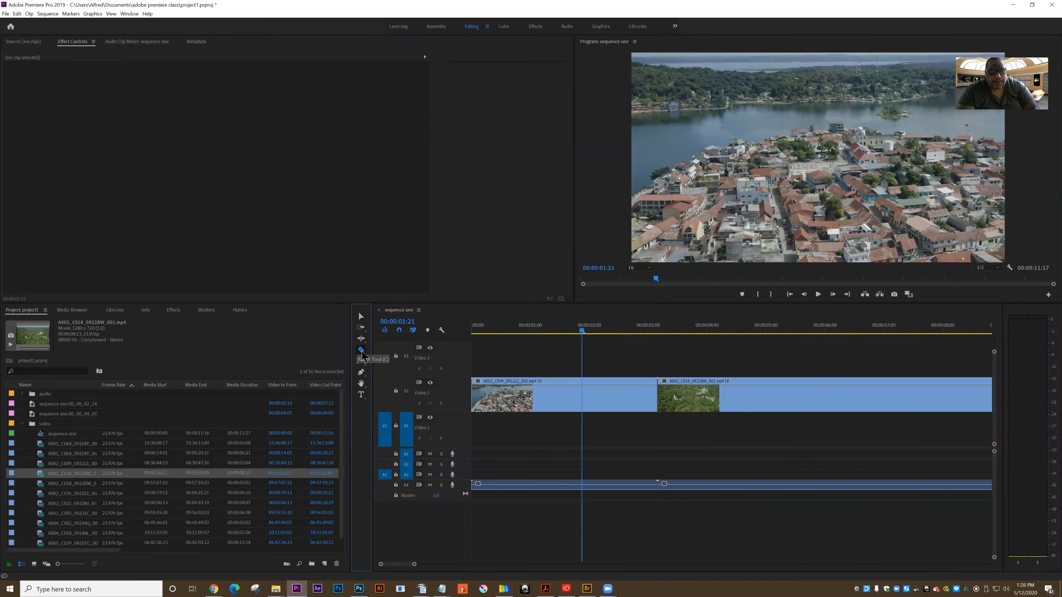
left_click(585, 386)
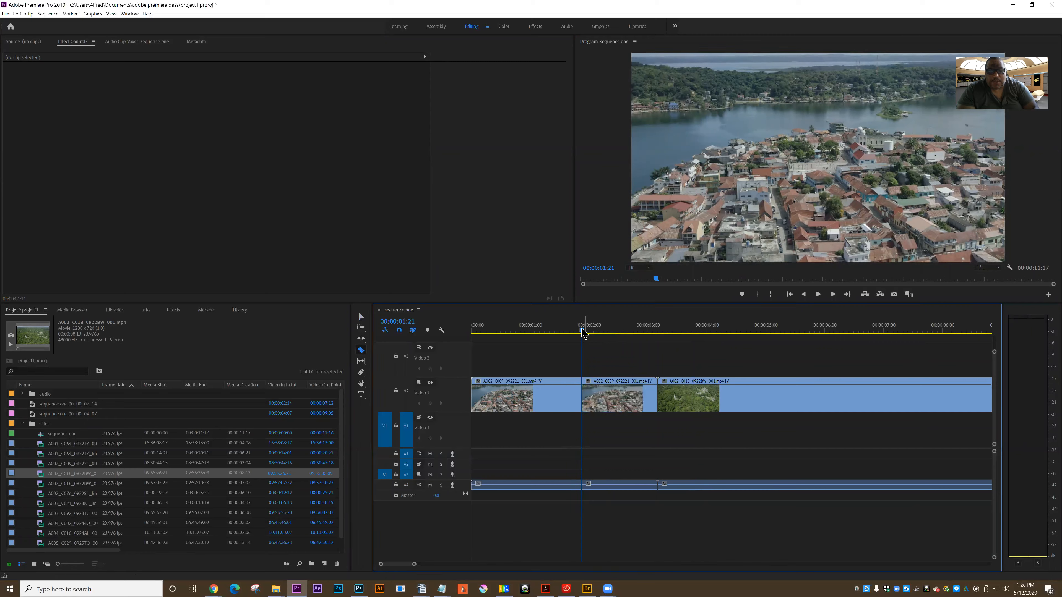
left_click(566, 334)
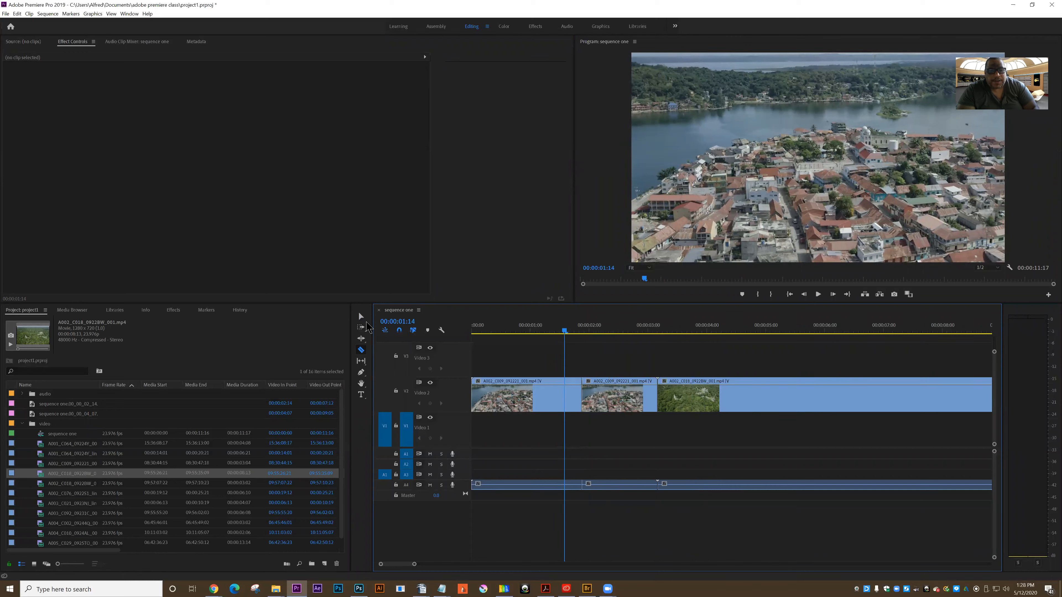
Move the second half of the town clip up to Video 3 and shift the forest clip against the first half.
left_click(361, 316)
left_click_drag(614, 395, 742, 362)
left_click_drag(699, 398, 607, 333)
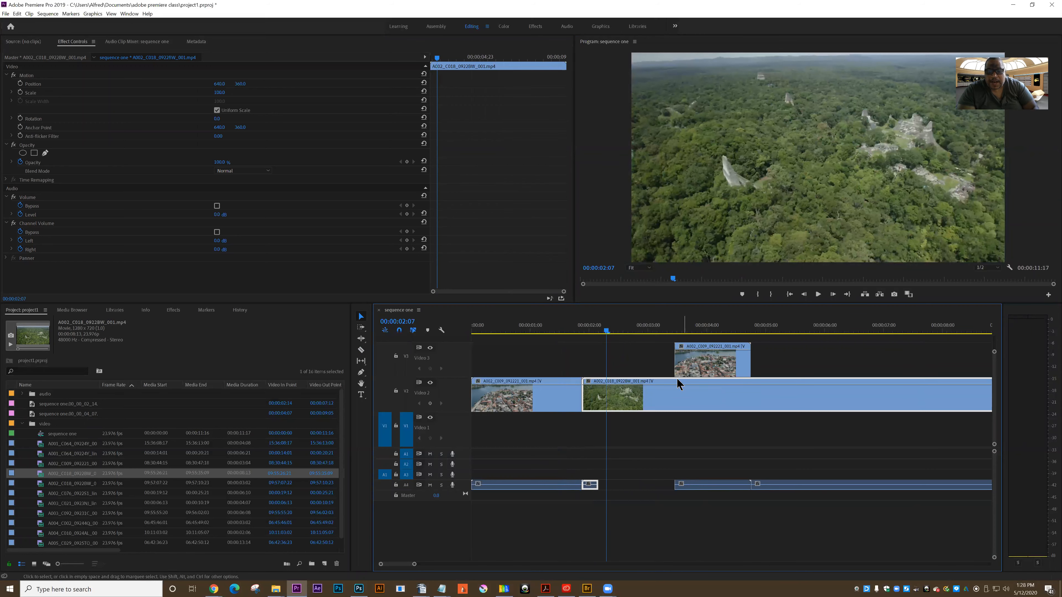
Split the forest clip at the start of the Video 3 clip and fit the town piece between the two forest pieces on Video 2.
left_click(361, 349)
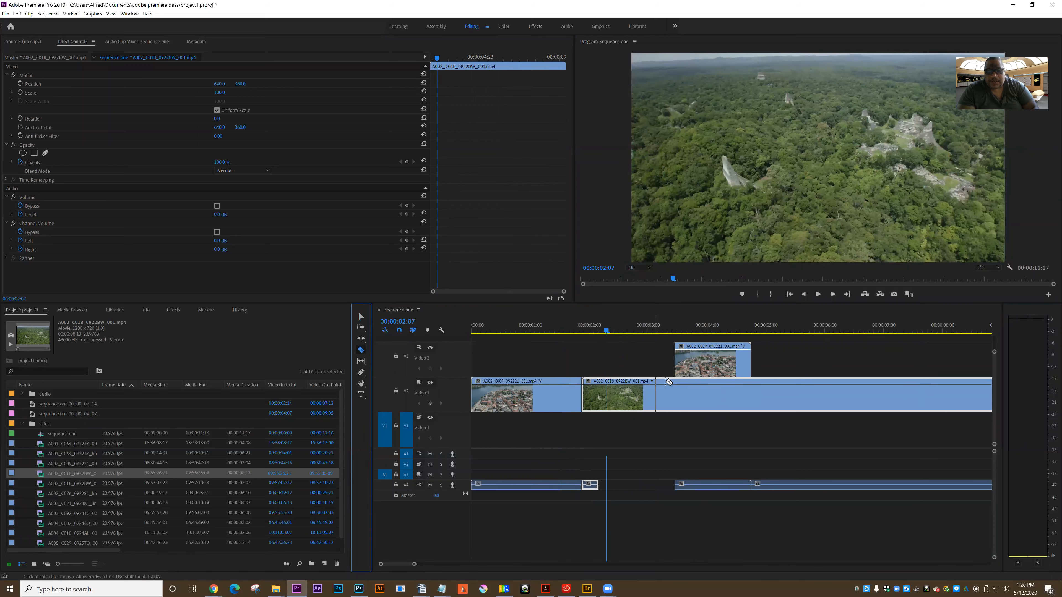
left_click(673, 397)
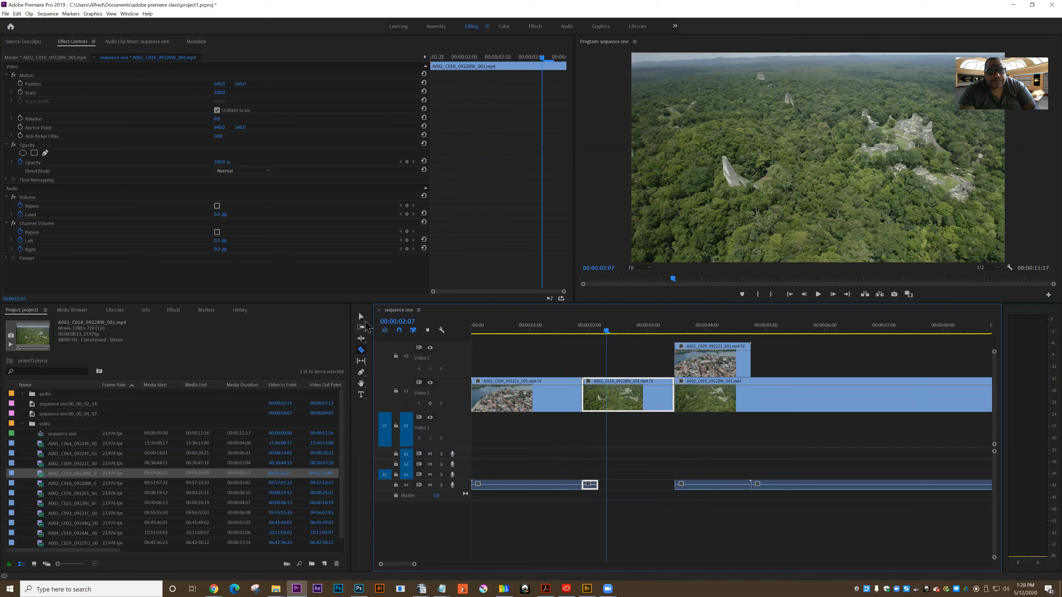
left_click(361, 318)
left_click_drag(691, 396, 772, 398)
left_click_drag(717, 368, 722, 403)
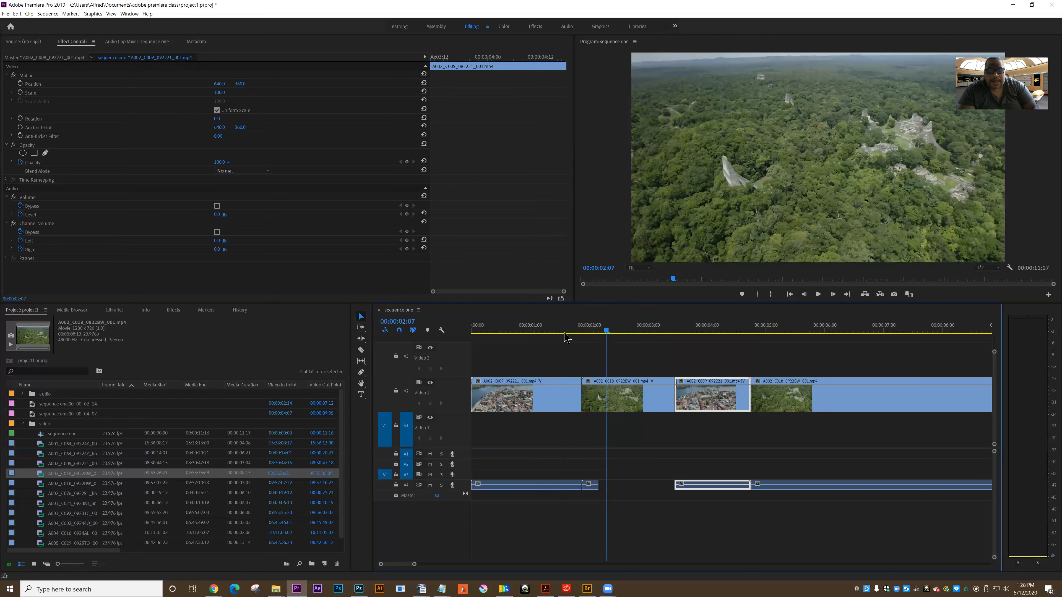
Play back and scrub the alternating town and forest clips to review the cuts.
left_click(565, 337)
left_click(818, 294)
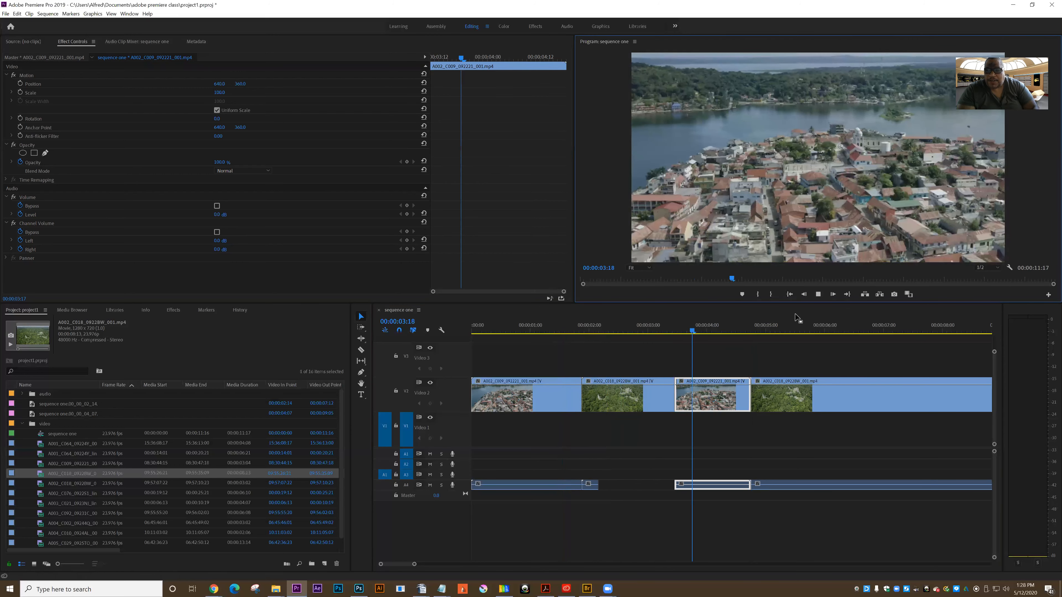
left_click(817, 294)
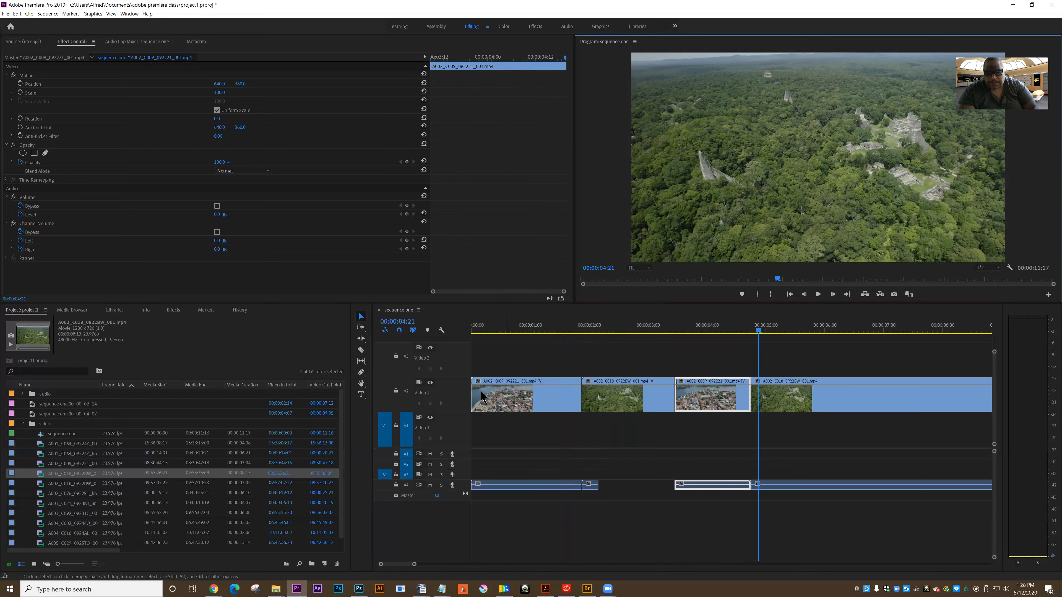
left_click_drag(759, 333, 706, 355)
left_click_drag(622, 354, 618, 391)
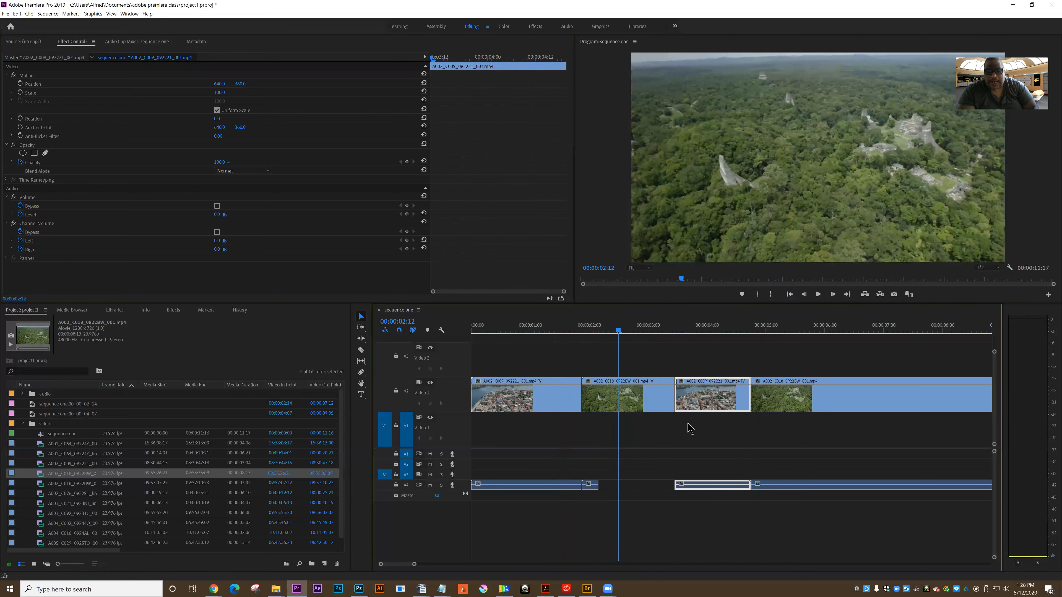
Move the second town clip up to Video 3, aligned with the start of the last forest clip.
left_click_drag(710, 400, 786, 366)
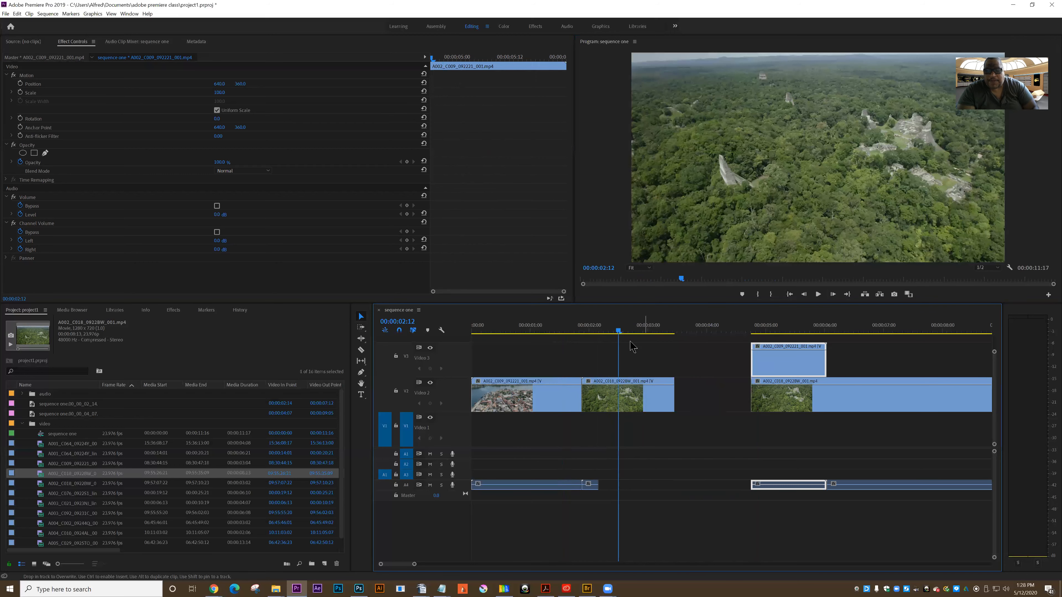
left_click(730, 335)
left_click(751, 341)
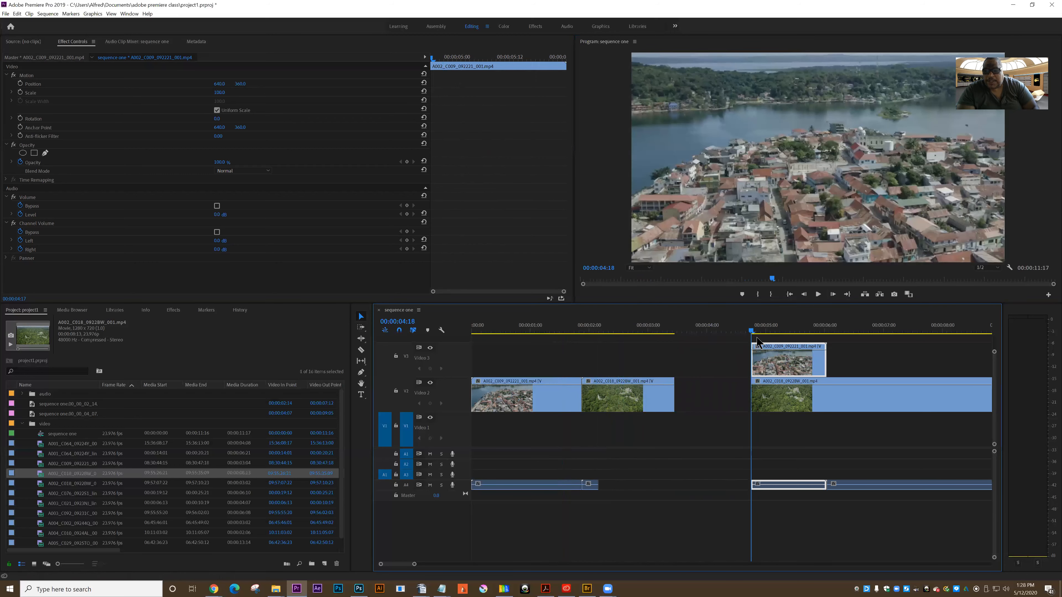
Cut the Video 3 town clip into five short pieces with the Razor tool.
left_click(772, 341)
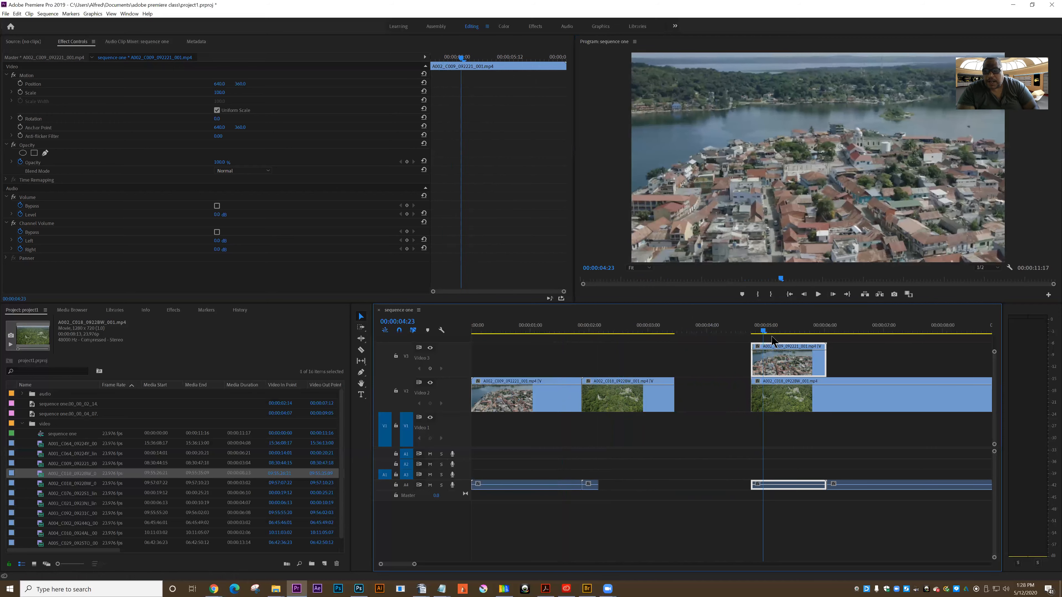
left_click(769, 343)
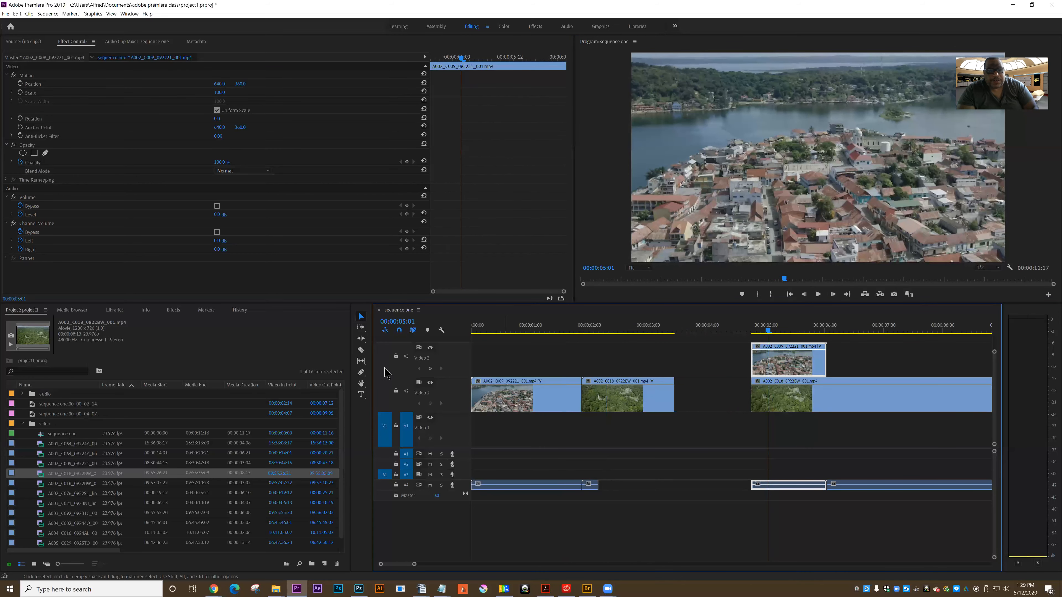
left_click(361, 350)
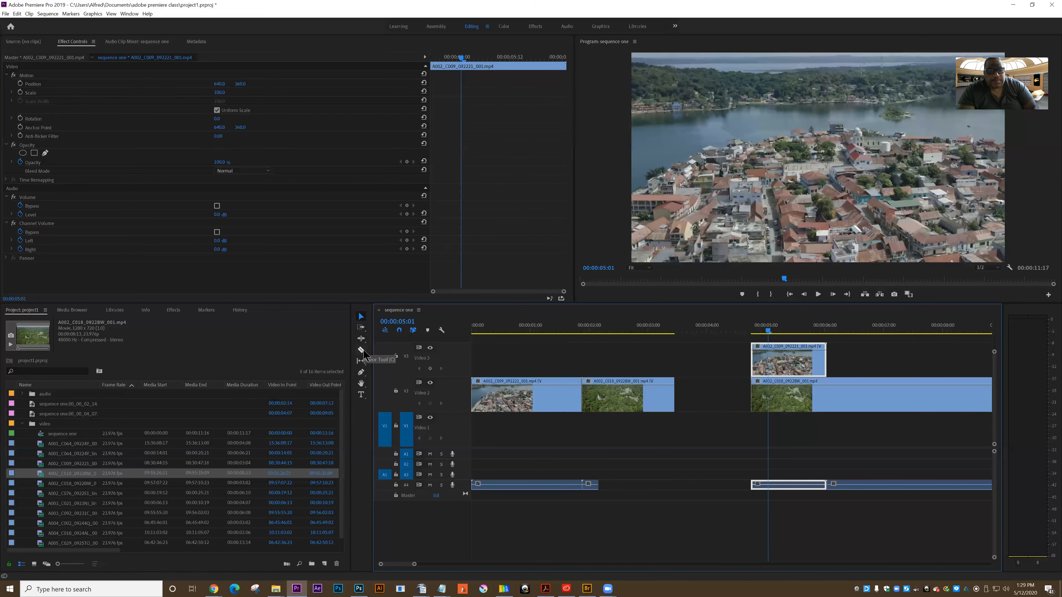
left_click(764, 350)
left_click(775, 350)
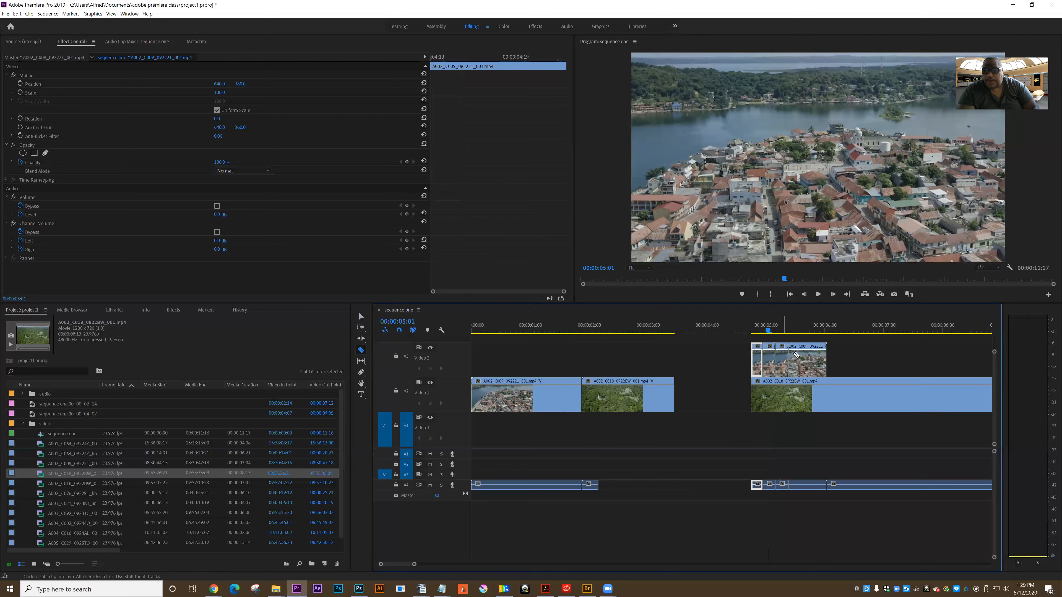
left_click(790, 349)
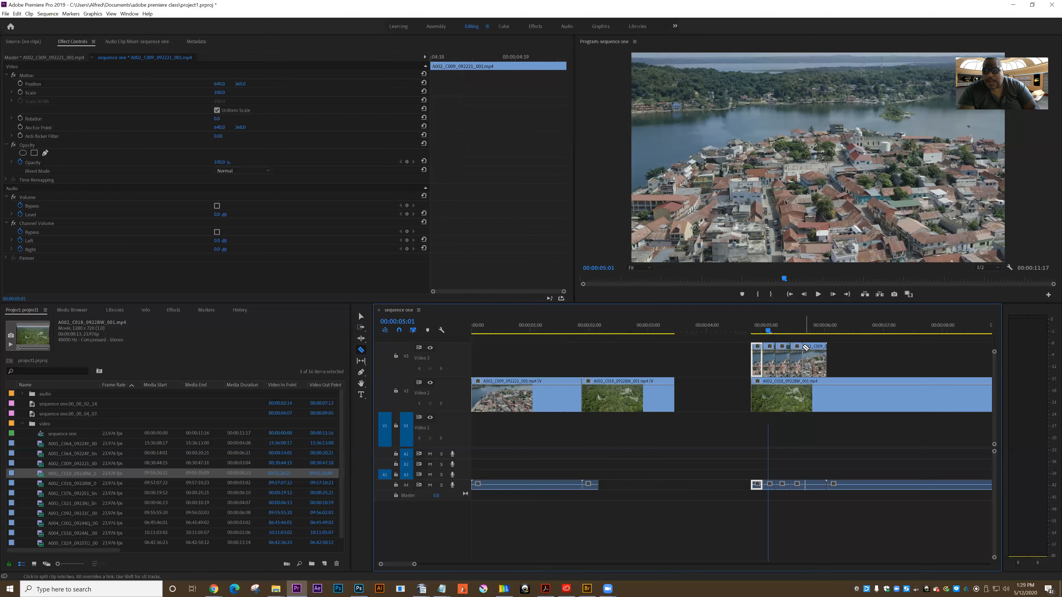
left_click(807, 367)
Delete the second and fourth pieces of the town clip on Video 3.
left_click(360, 317)
left_click(769, 361)
key("Delete")
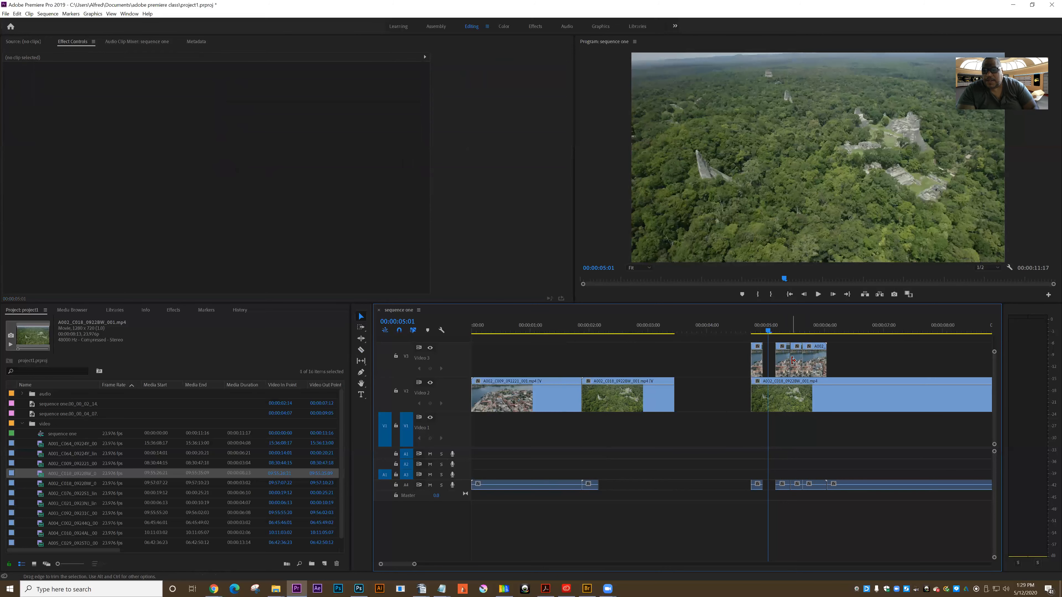
left_click(797, 361)
key("Delete")
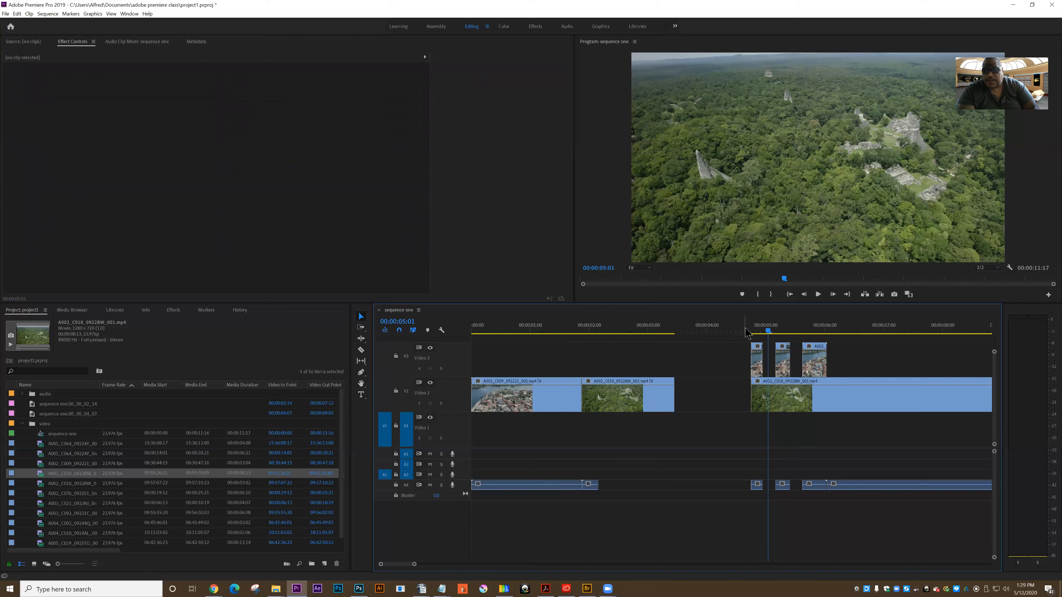
Play back the quick intercut between town and forest from 00:00:04:15.
key("space")
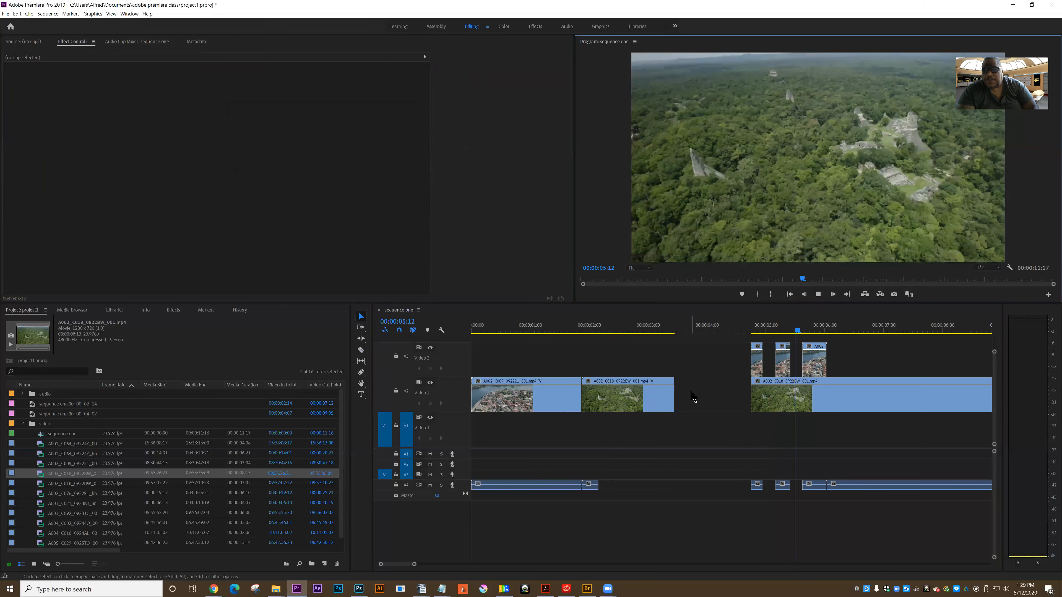
left_click(744, 330)
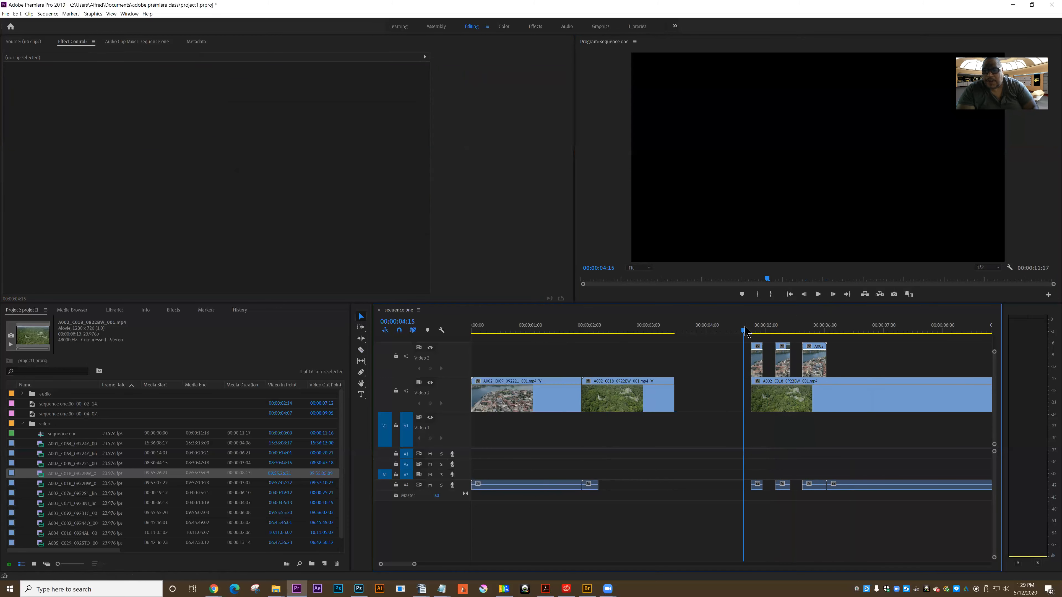
left_click(818, 294)
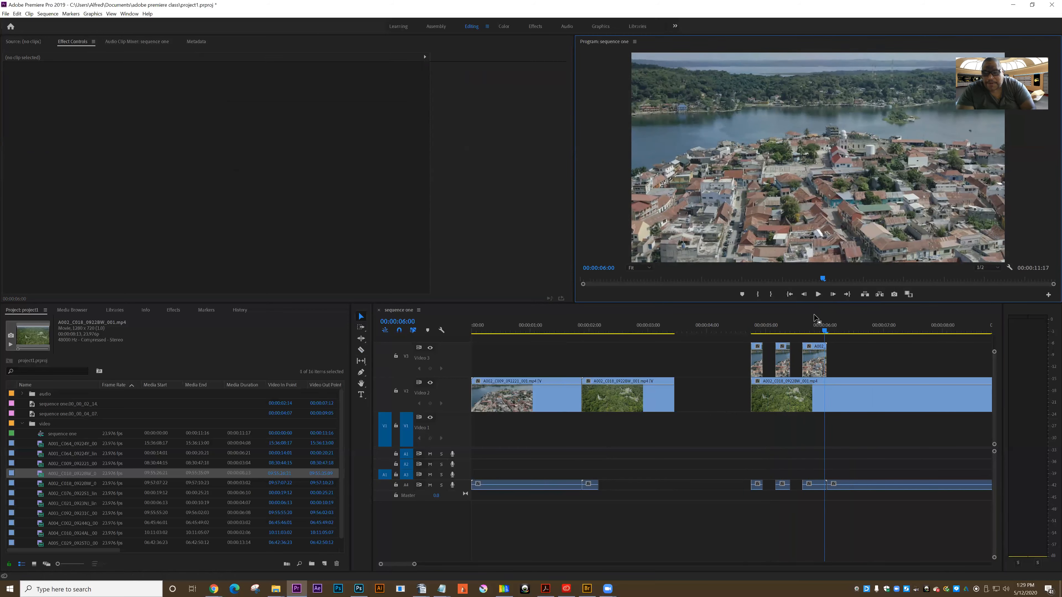
Undo the piece deletions, the razor cuts and the town clip's move to Video 3.
key("ctrl+z")
key("ctrl+z")
key("ctrl+z")
key("ctrl+z")
key("ctrl+z")
key("ctrl+z")
key("ctrl+z")
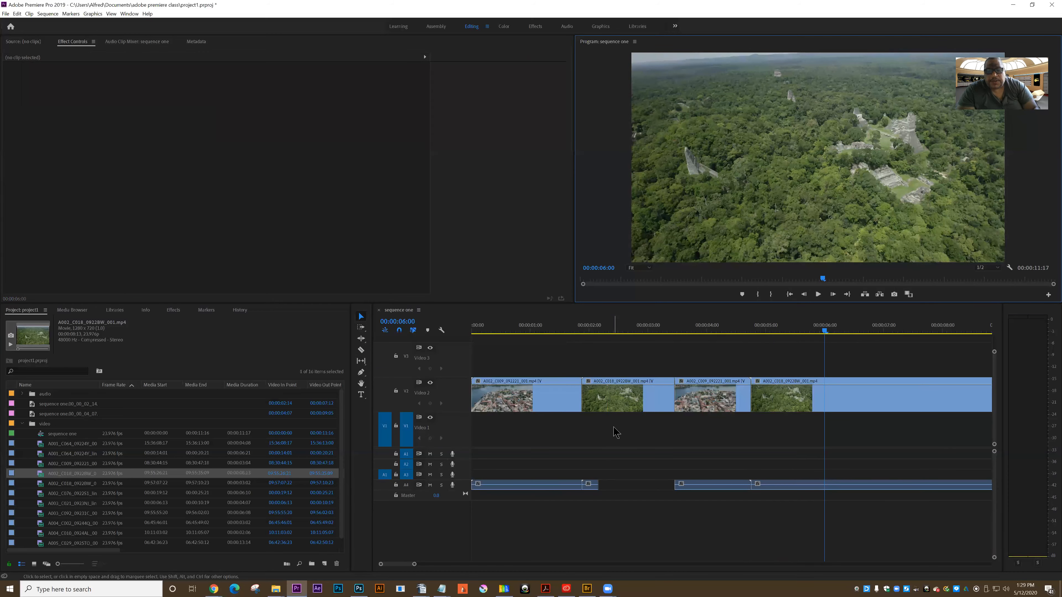
Preview the first town clip in the Source monitor and display its Effect Controls in an enlarged upper area.
left_click(540, 401)
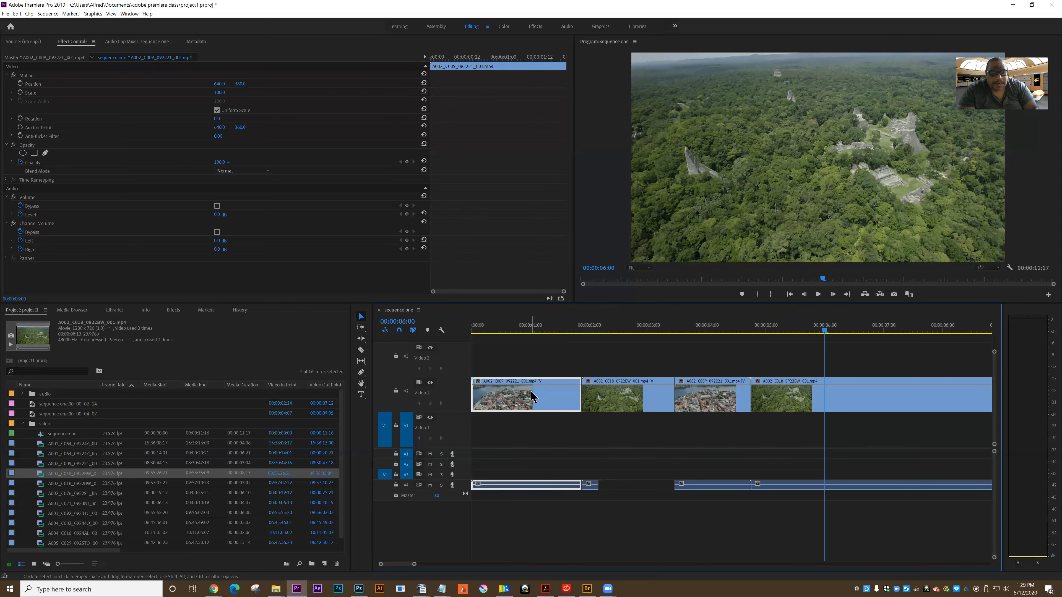
left_click(23, 43)
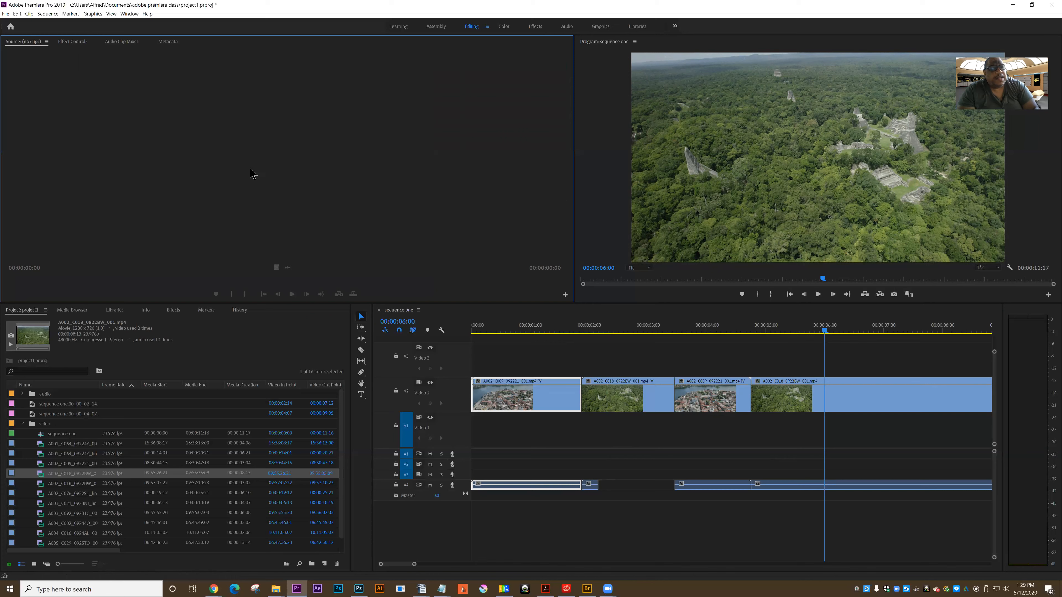
double_click(522, 405)
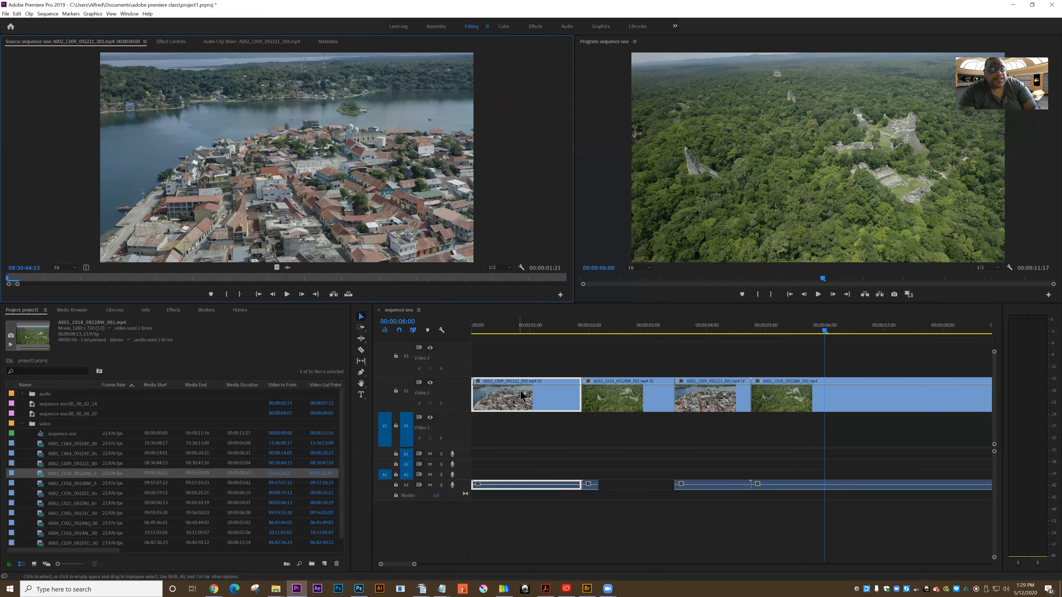
left_click(165, 42)
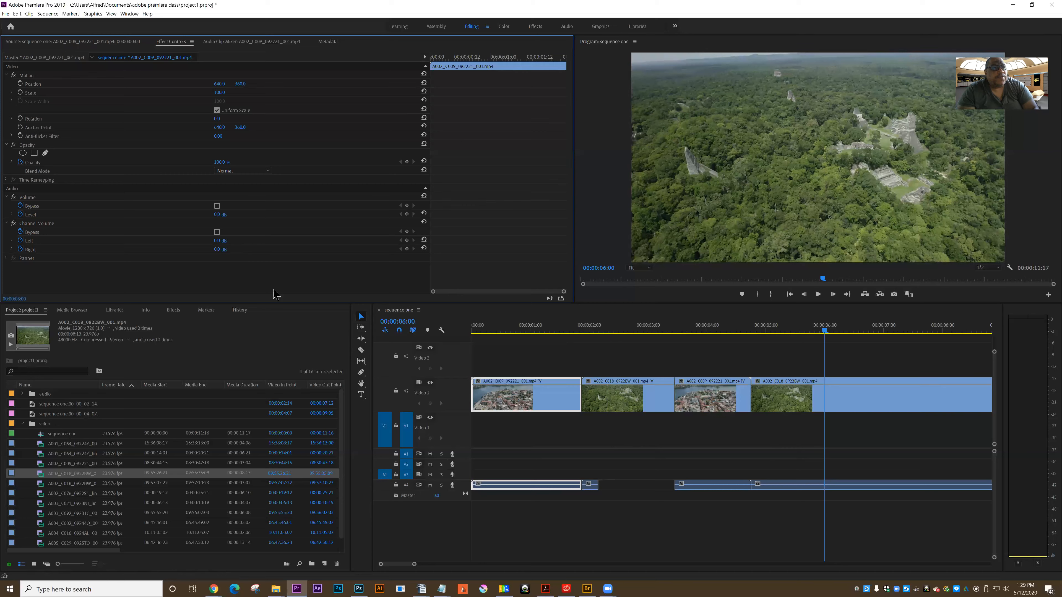
left_click_drag(309, 304, 309, 348)
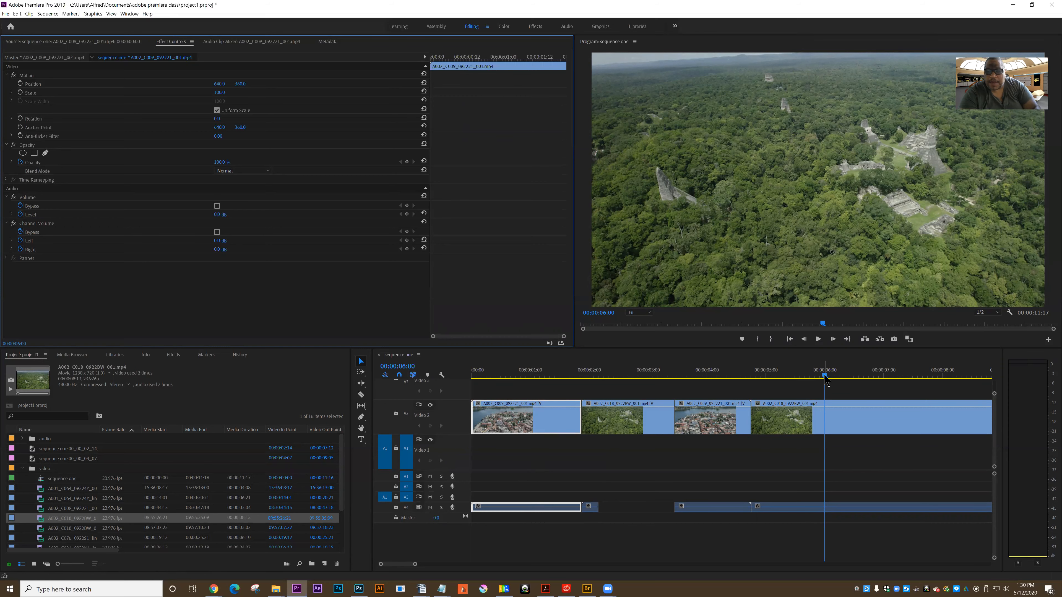
Set the first town clip's opacity to 0% at 00:00:00:01.
left_click_drag(812, 385, 638, 384)
left_click_drag(552, 383, 475, 384)
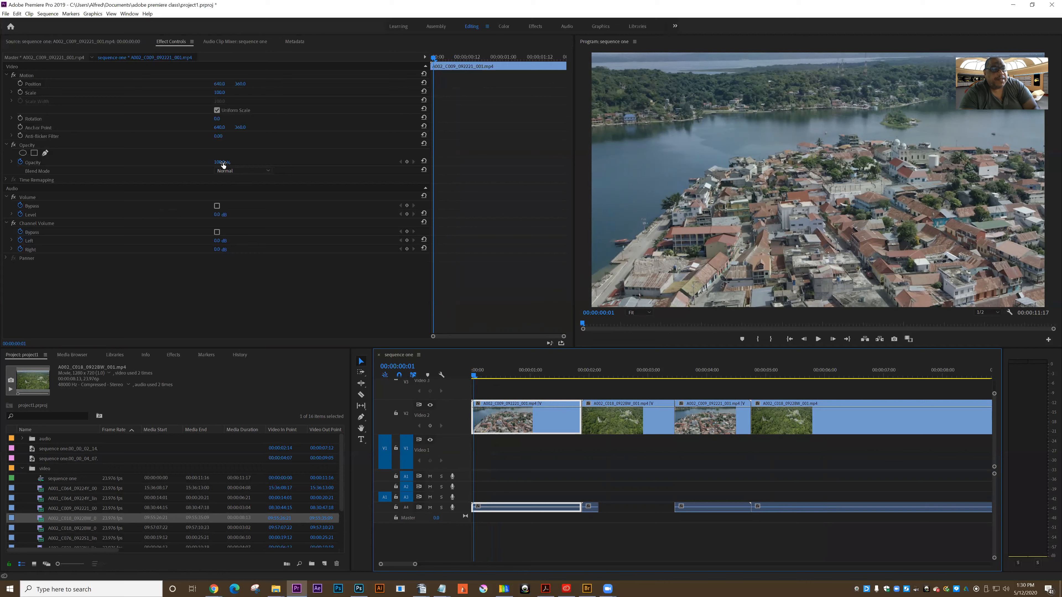
left_click_drag(220, 163, 176, 162)
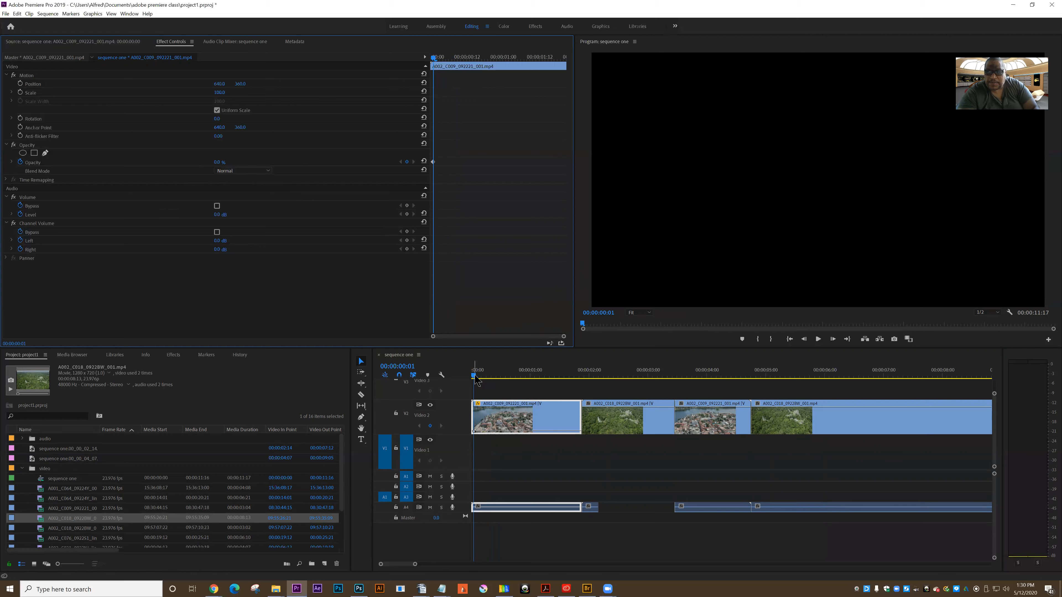
Set the first town clip's opacity to 100% at 00:00:00:08 and play back the fade-in from the start.
left_click_drag(475, 379, 491, 379)
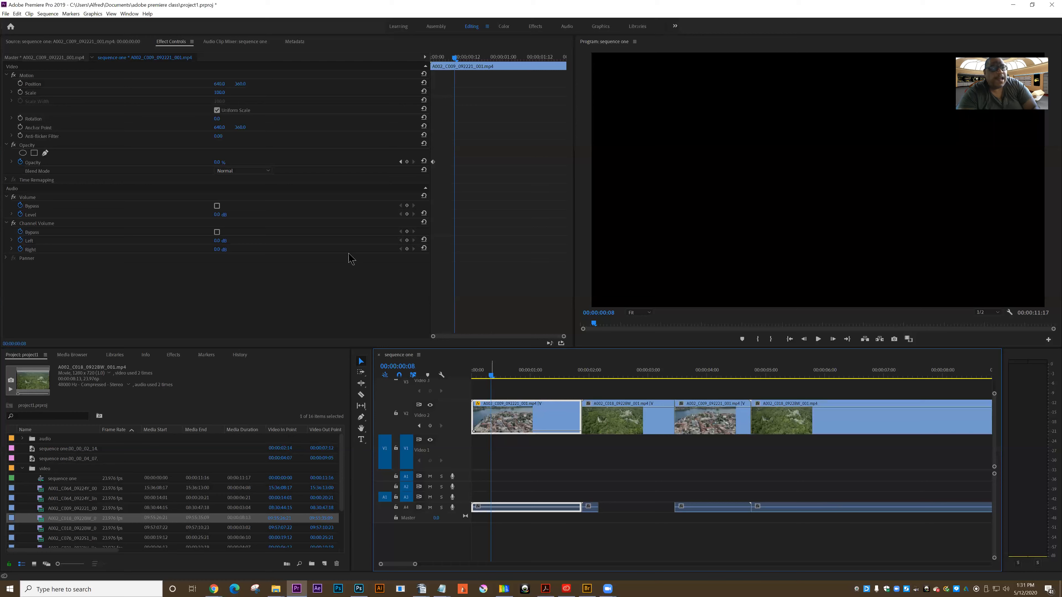
left_click_drag(217, 163, 259, 163)
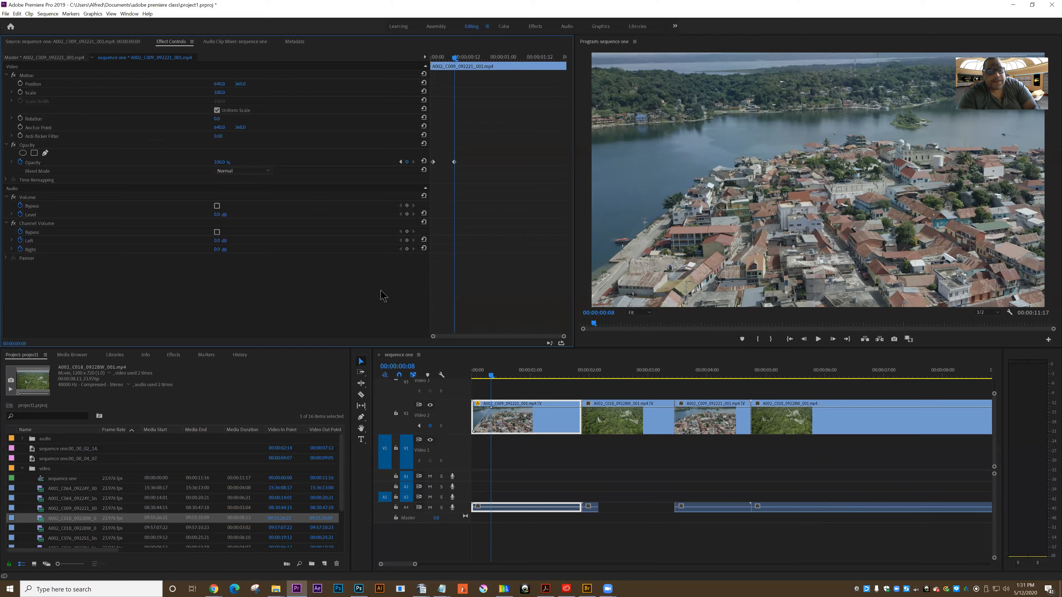
mouse_move(492, 379)
left_mouse_down()
mouse_move(504, 378)
mouse_move(473, 378)
left_mouse_up()
left_click(818, 339)
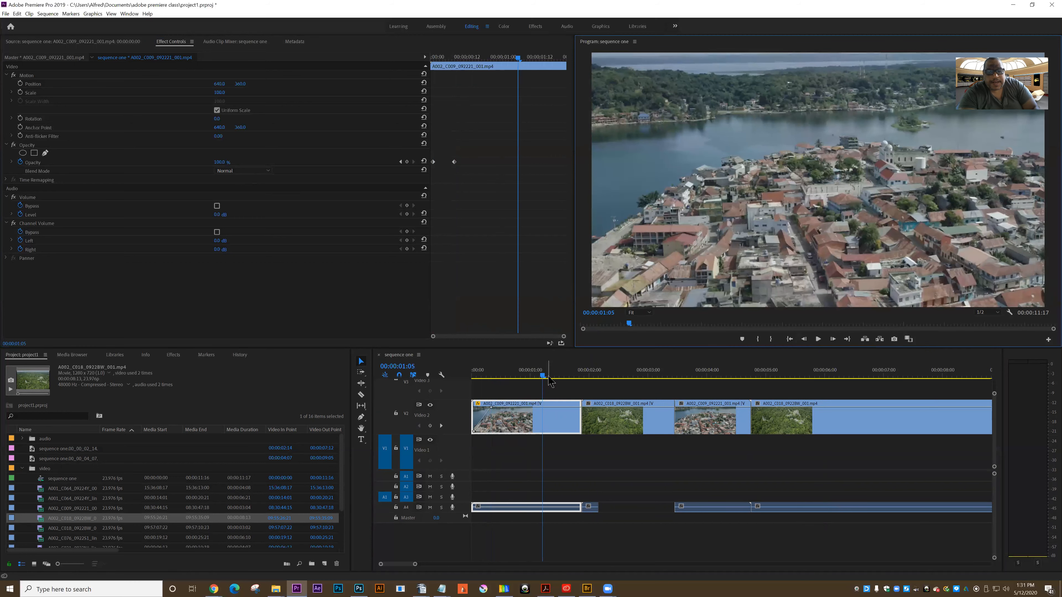
Set the first town clip's opacity to 0% at its end, at 00:00:01:20.
left_click_drag(543, 377, 565, 378)
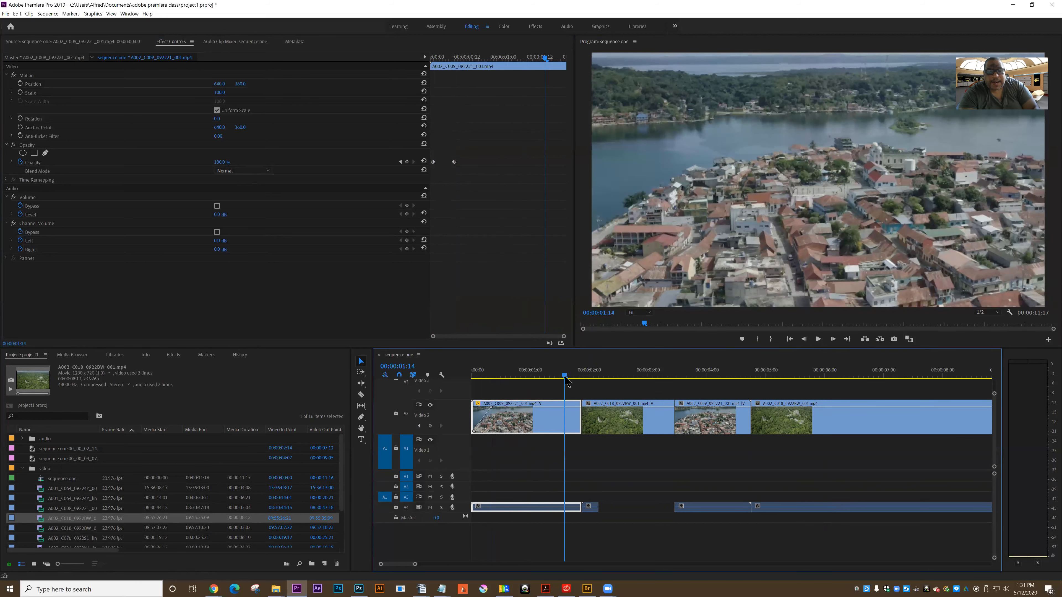
left_click_drag(565, 377, 580, 378)
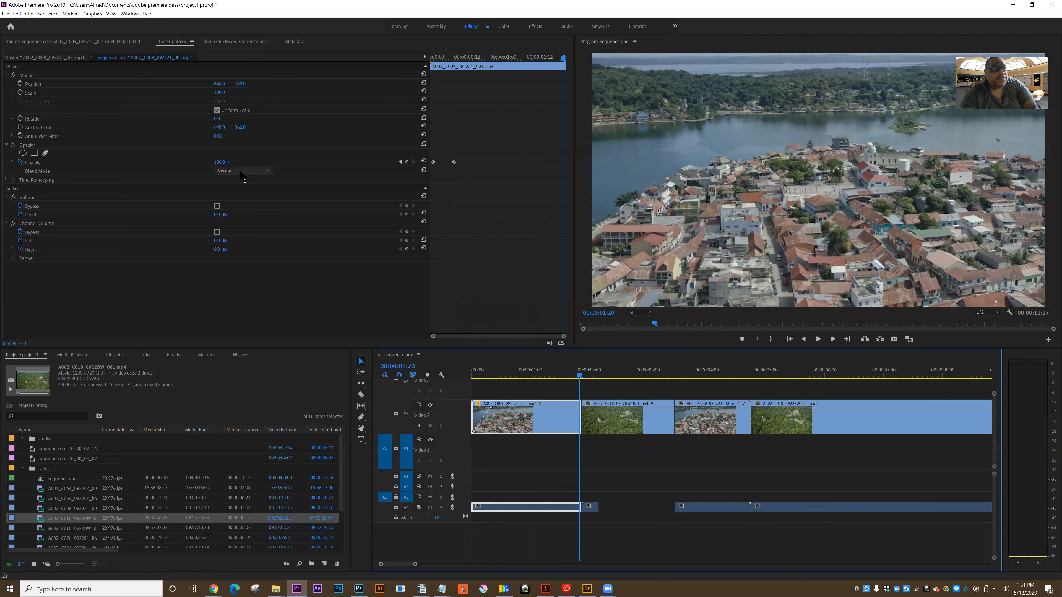
left_click(229, 162)
left_click_drag(223, 162, 182, 162)
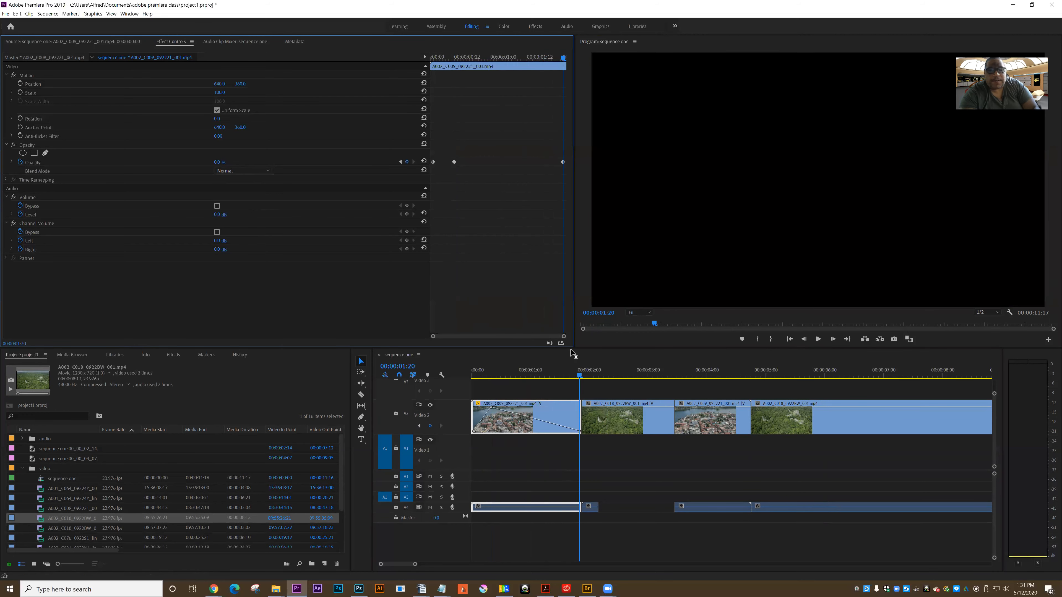
Set the first town clip's opacity to 100% at 00:00:01:09 and play back the clip from the start.
left_click_drag(557, 378, 553, 378)
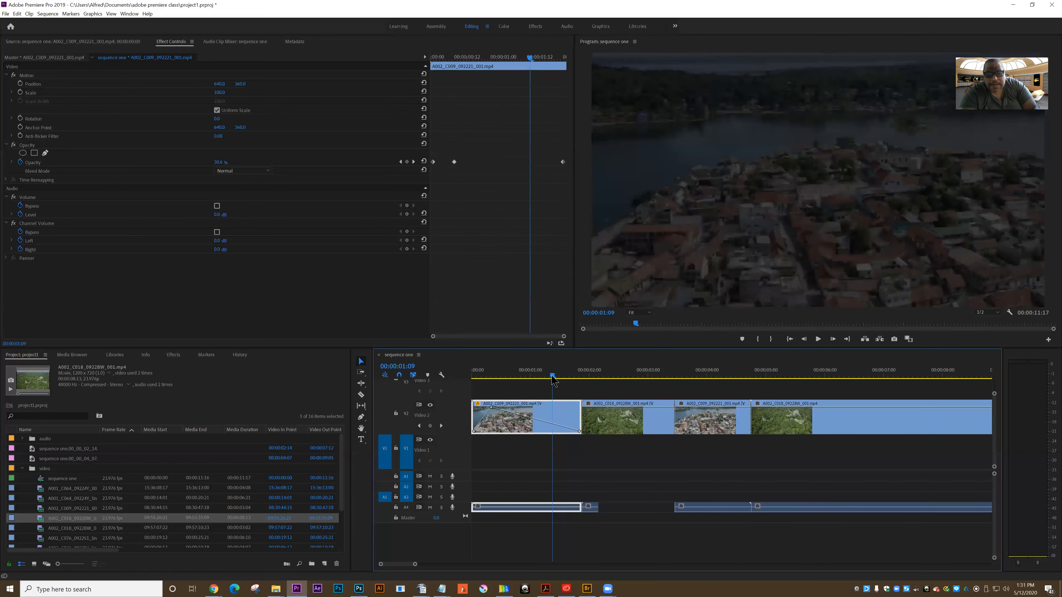
left_click_drag(218, 162, 242, 169)
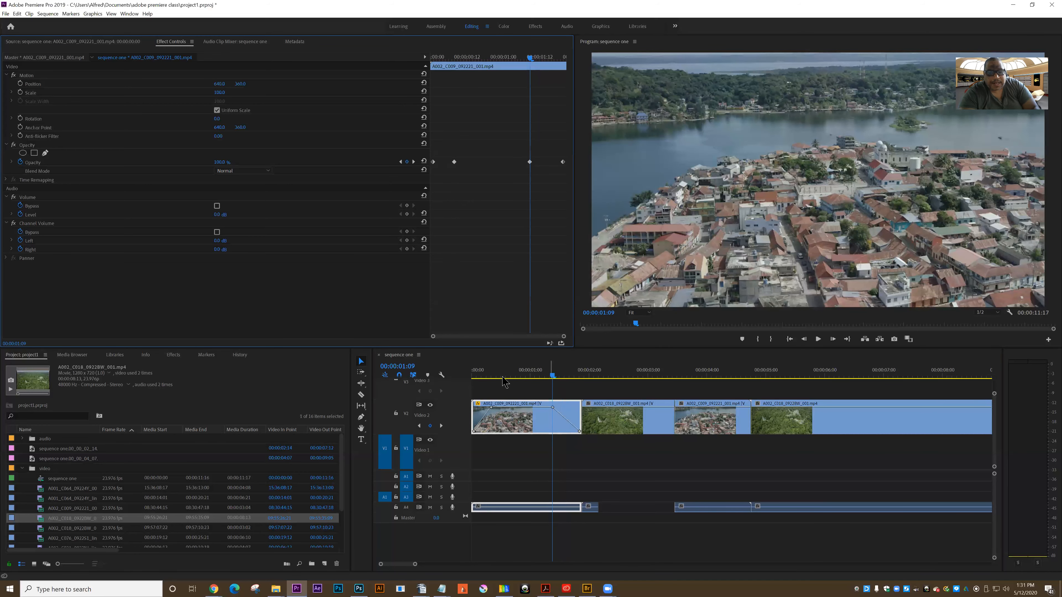
key("Home")
left_click(817, 339)
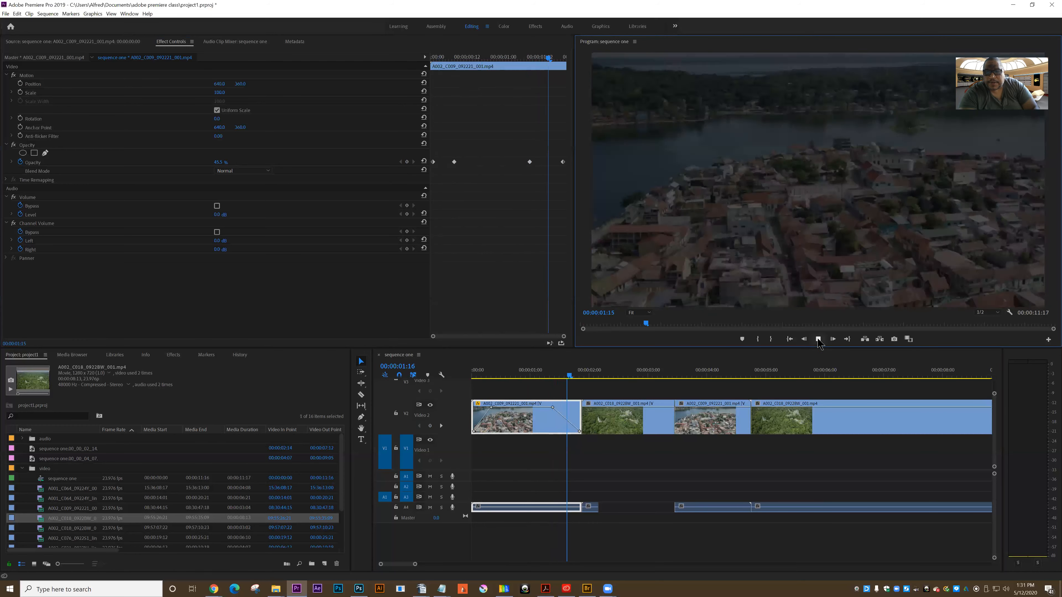
left_click(819, 340)
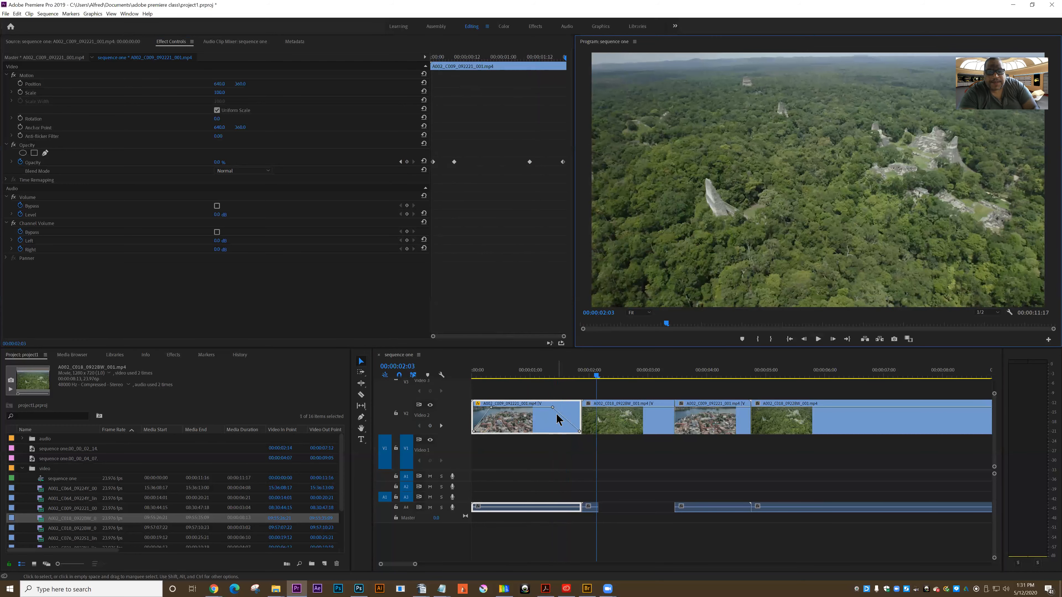
Delete the opacity keyframe at the end of the first town clip and play the clip back from the start.
left_click(580, 433)
key("Delete")
left_click_drag(597, 376, 508, 377)
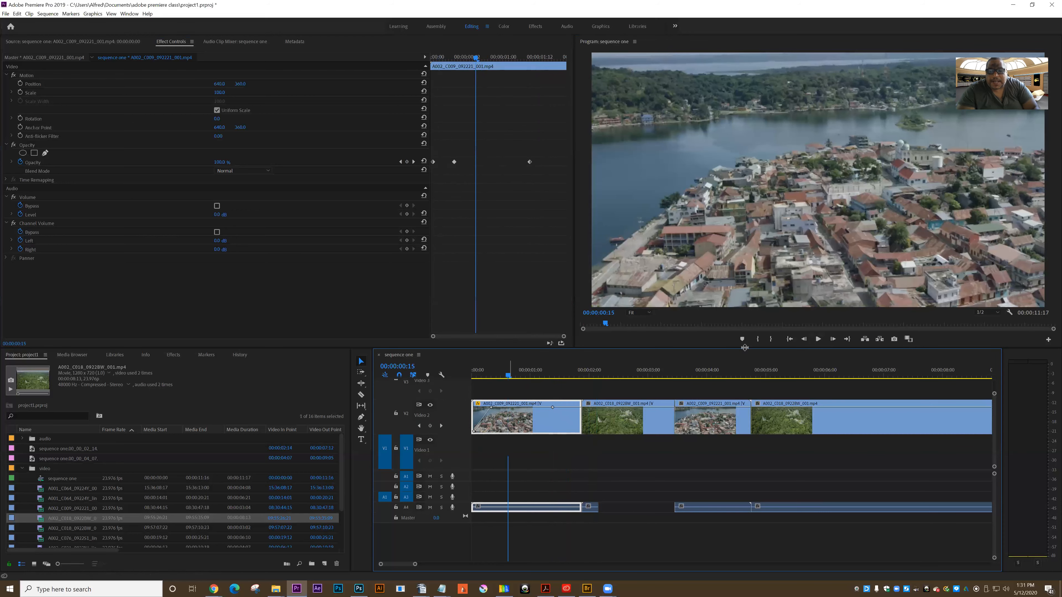
left_click(817, 339)
left_click_drag(494, 376, 464, 372)
left_click(818, 340)
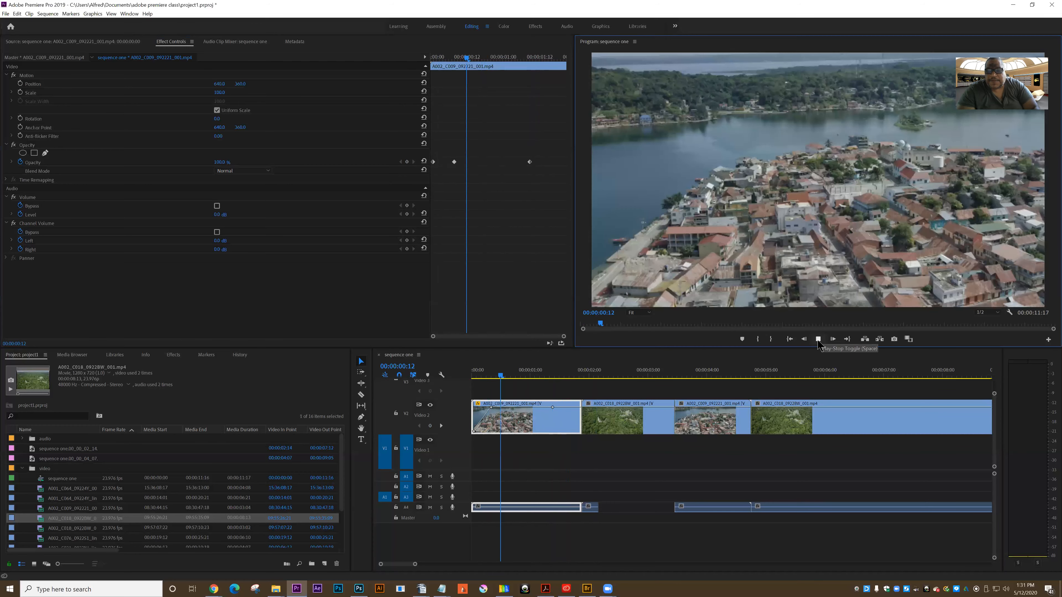
key("space")
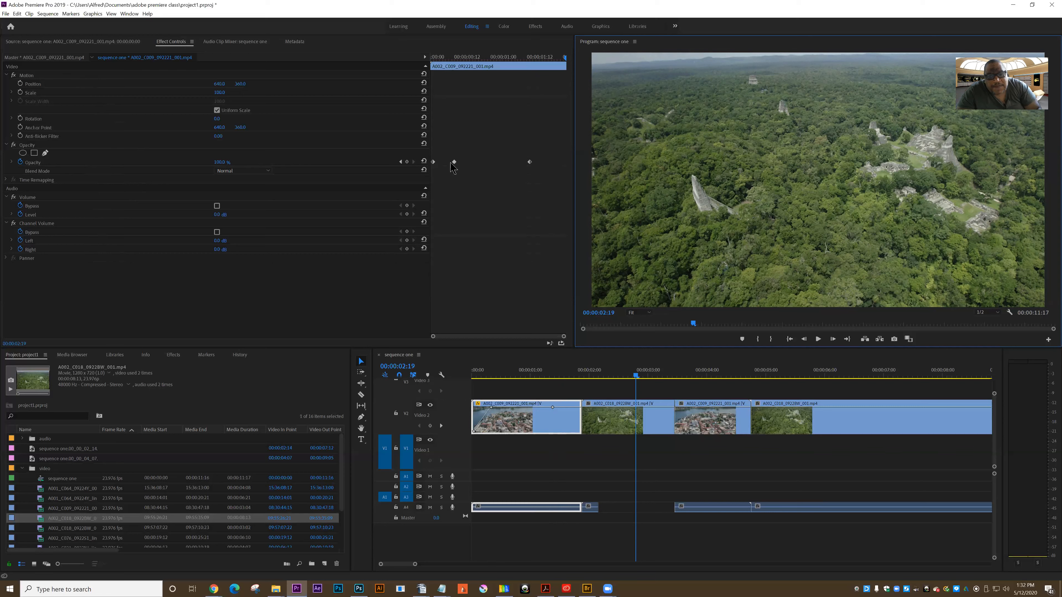
Move the second opacity keyframe later, to about the half-second mark, to lengthen the first town clip's fade-in.
left_click_drag(454, 162, 469, 162)
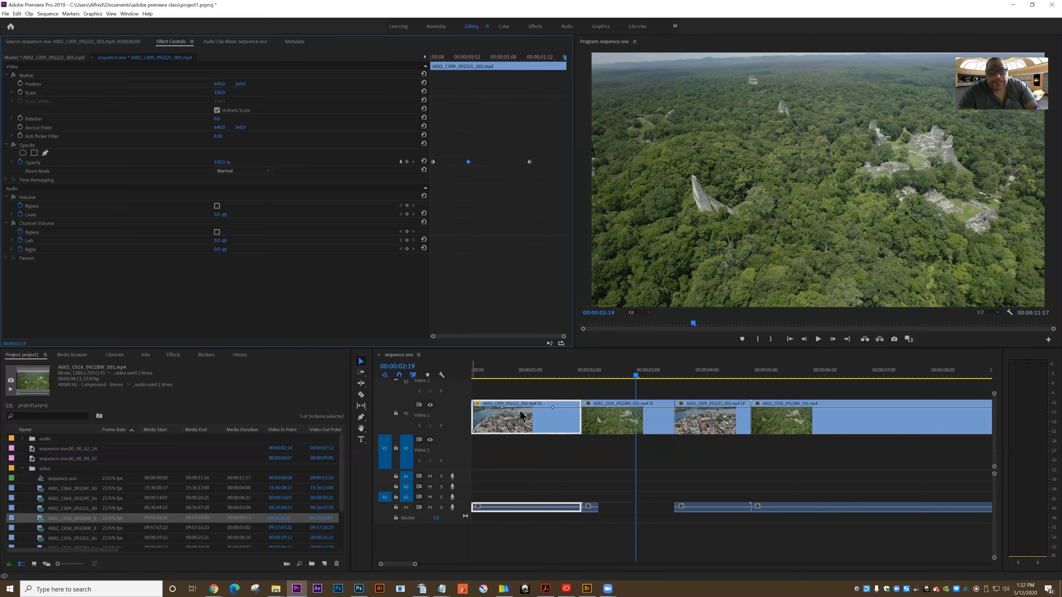
mouse_move(635, 378)
left_mouse_down()
mouse_move(646, 379)
mouse_move(617, 384)
left_mouse_up()
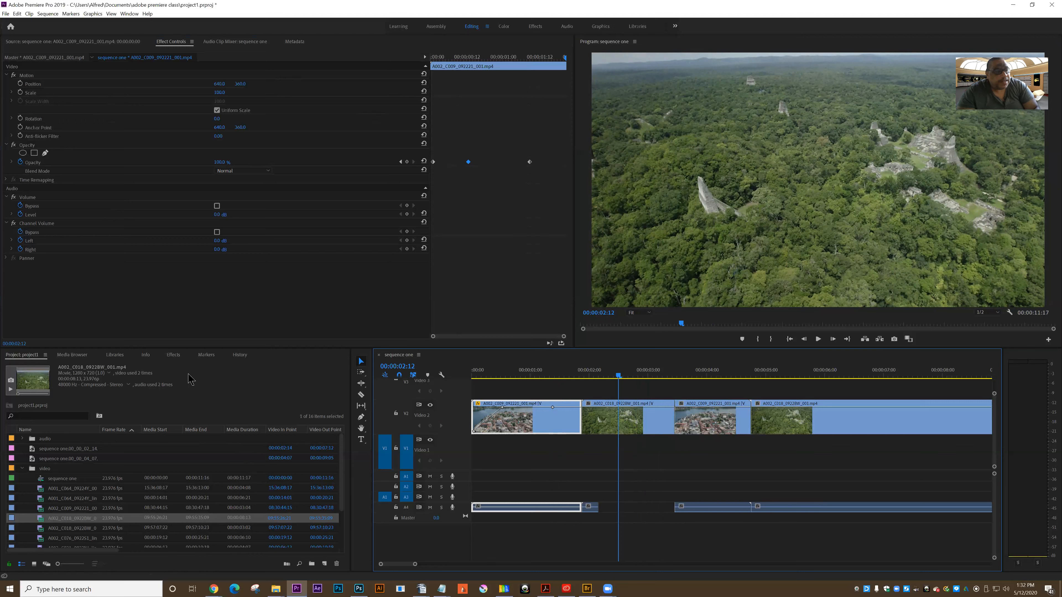
Apply a Cross Dissolve video transition at the cut between the first town clip and the first forest clip.
left_click(173, 354)
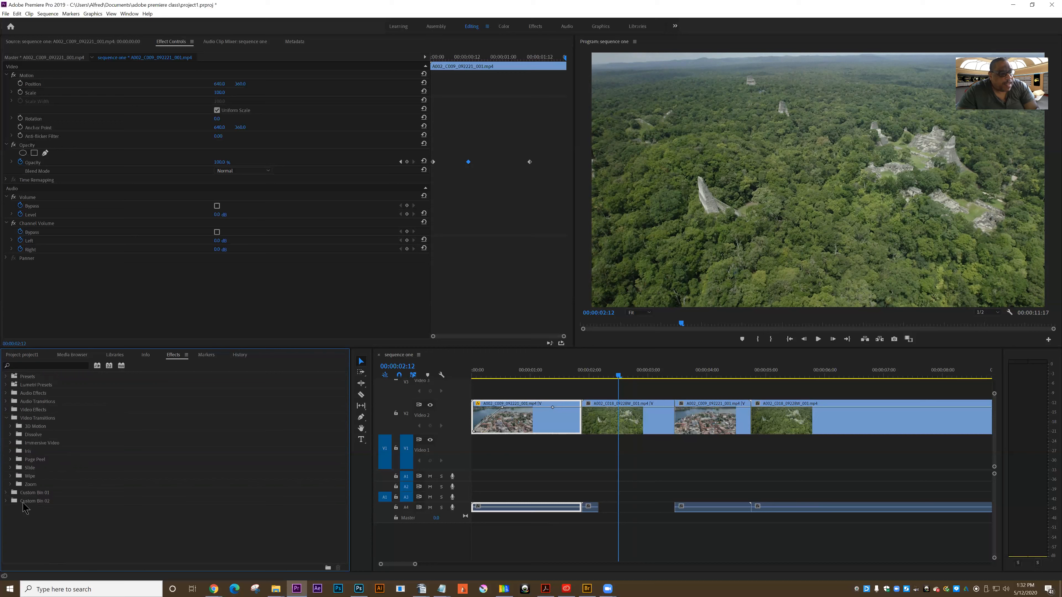
left_click(11, 436)
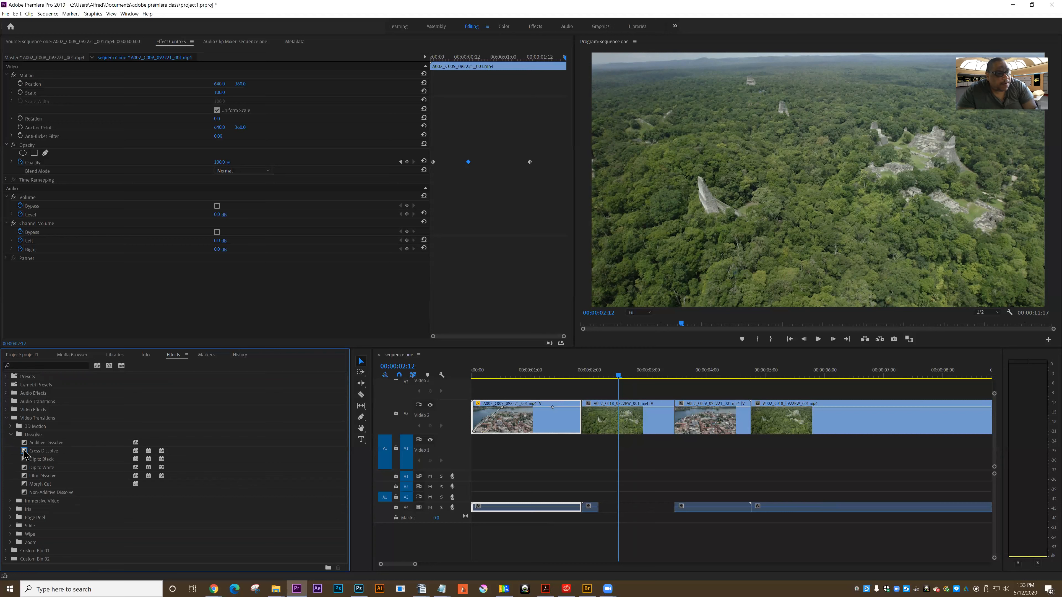
left_click_drag(25, 453, 101, 455)
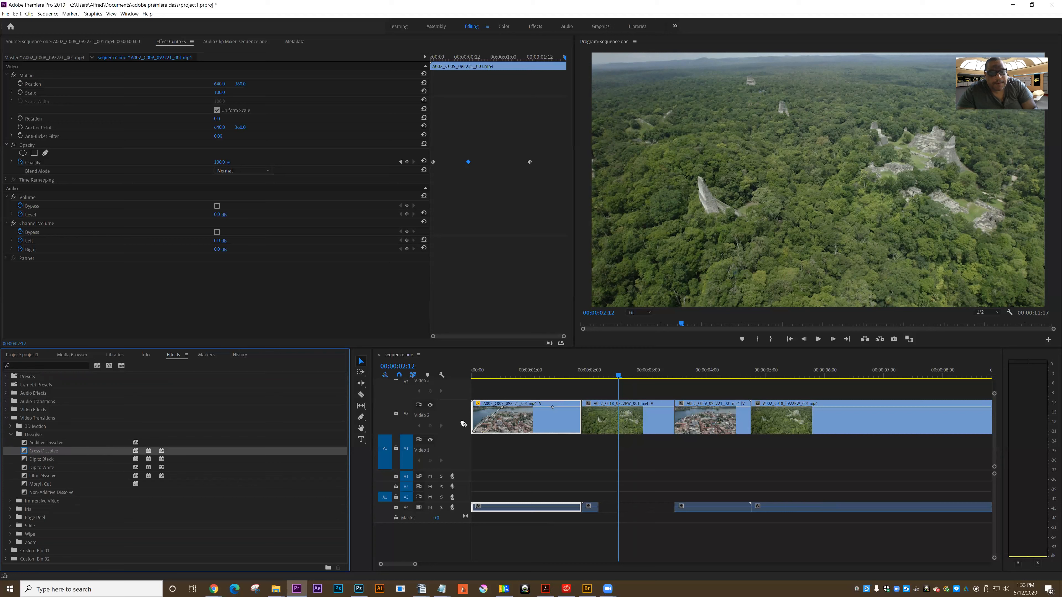
left_click_drag(462, 423, 641, 415)
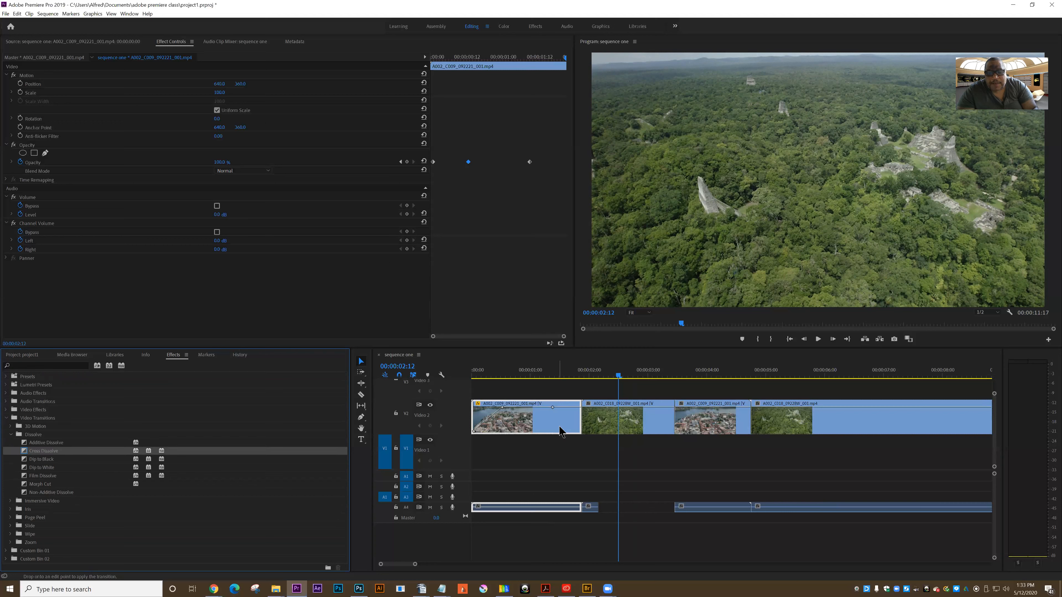
left_click_drag(560, 431, 598, 419)
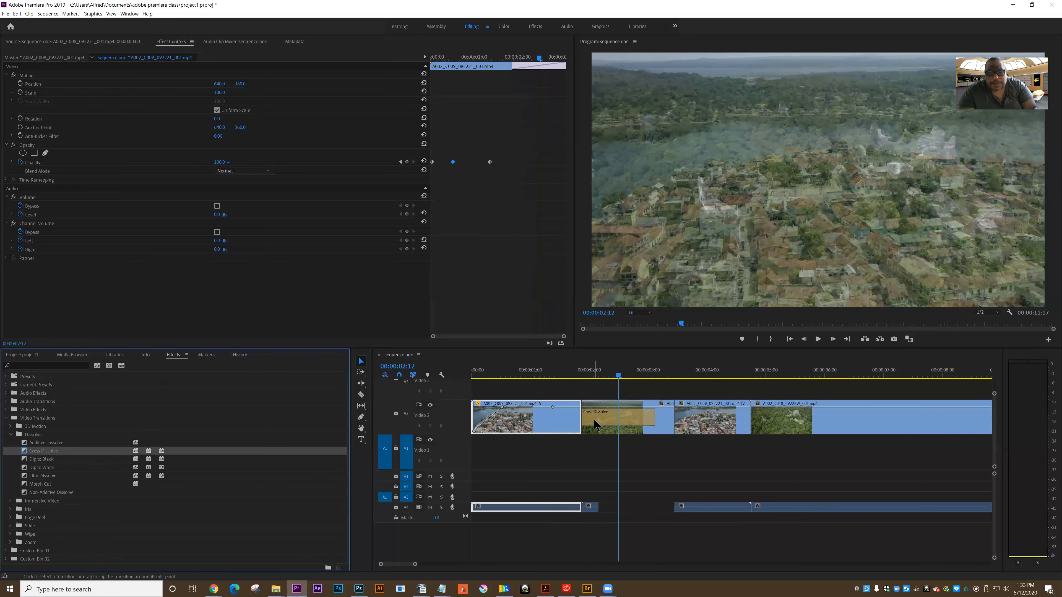
Scrub through the Cross Dissolve and shorten it to a duration of 00:00:00:13.
left_click(594, 420)
left_click_drag(616, 374, 560, 389)
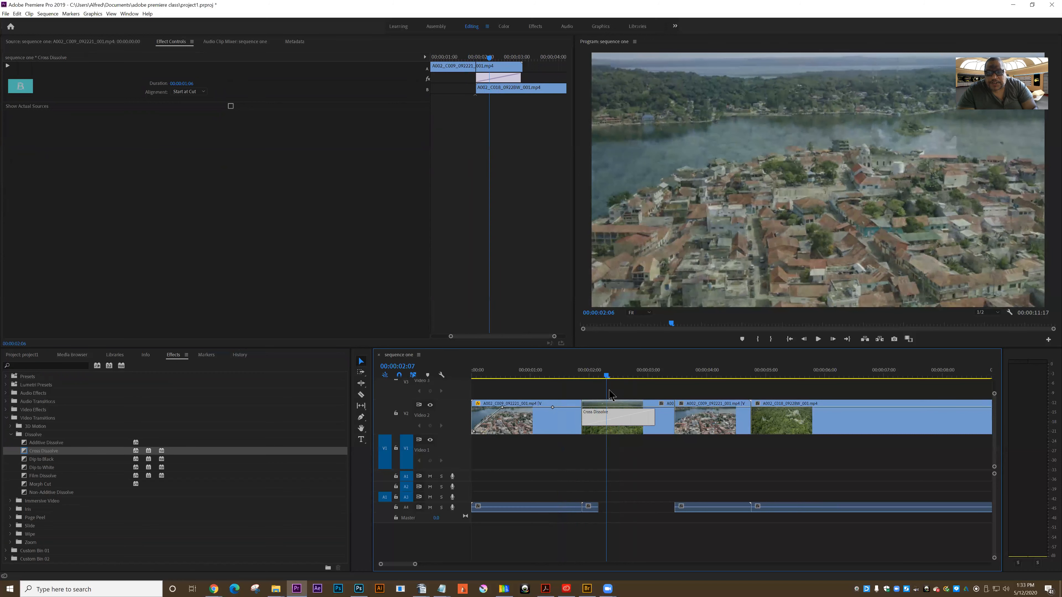
left_click_drag(653, 417, 613, 416)
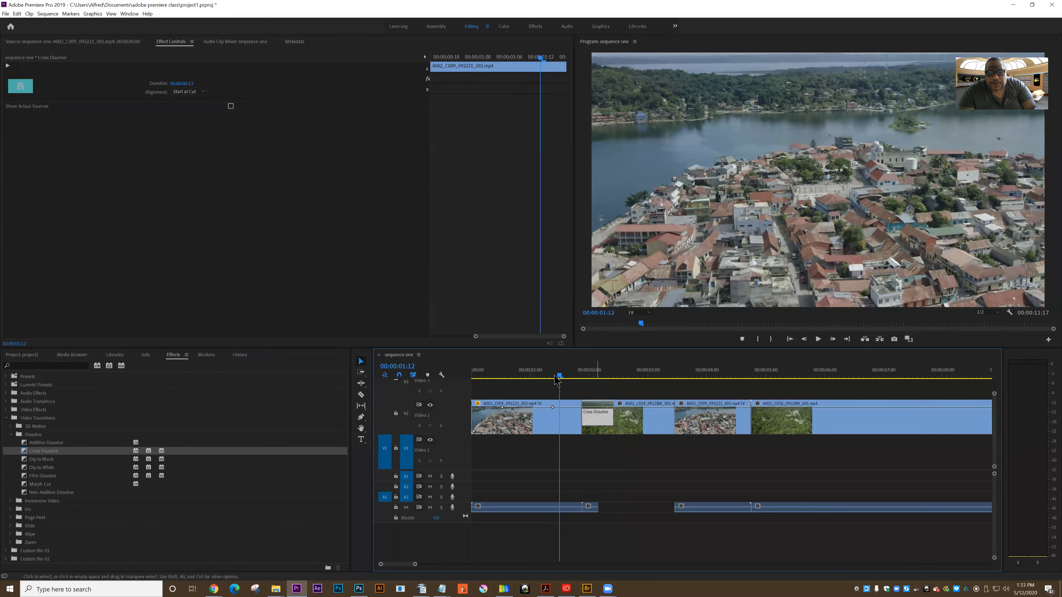
Play back the shortened Cross Dissolve and review its alignment options.
left_click_drag(557, 381, 567, 384)
left_click(817, 339)
key("space")
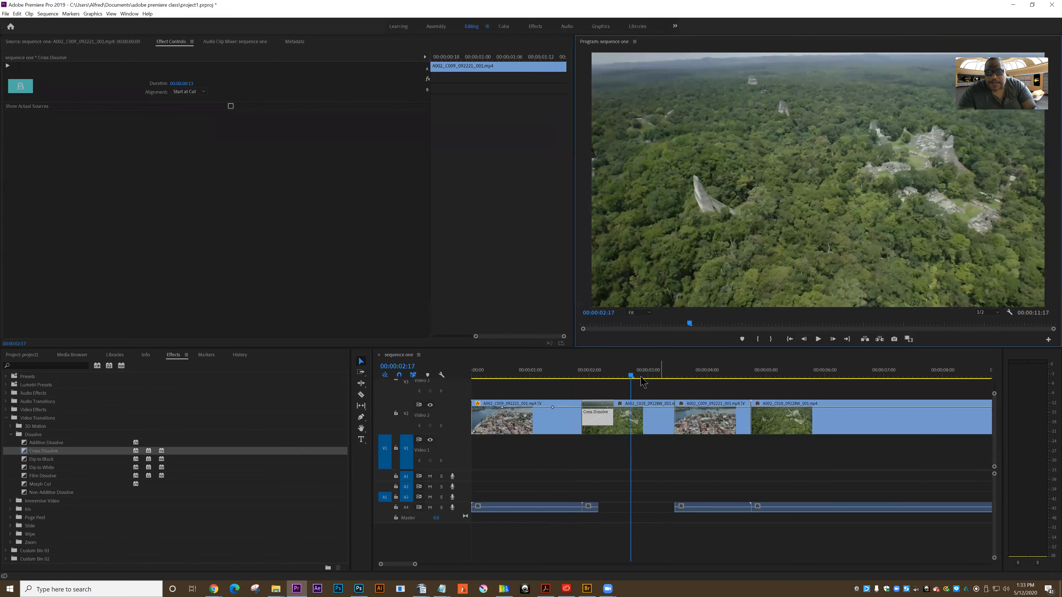
left_click_drag(624, 379, 603, 396)
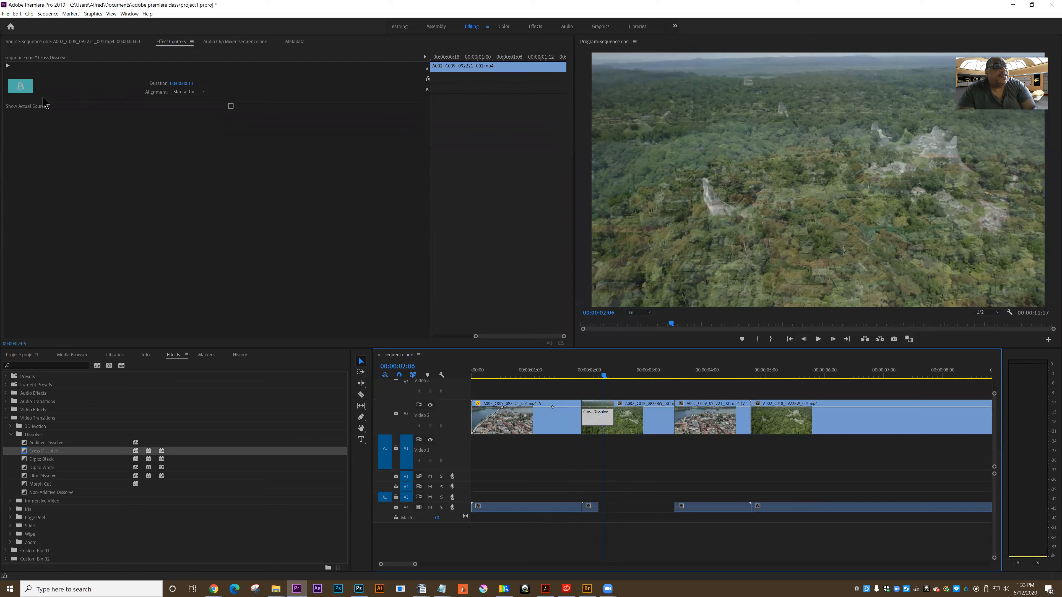
left_click(194, 93)
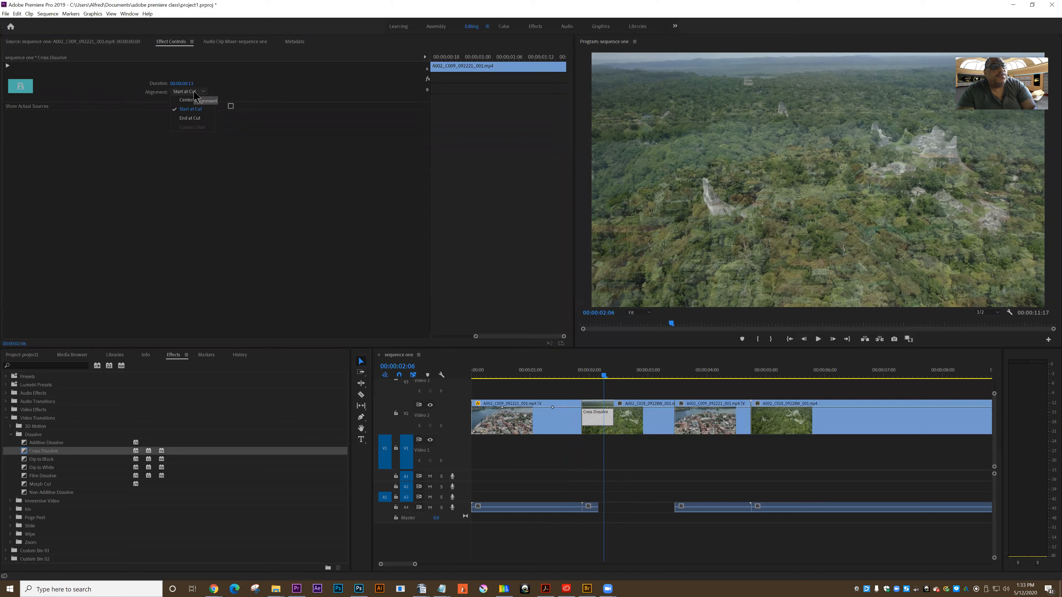
left_click(187, 155)
left_click(606, 375)
left_click_drag(607, 376, 603, 396)
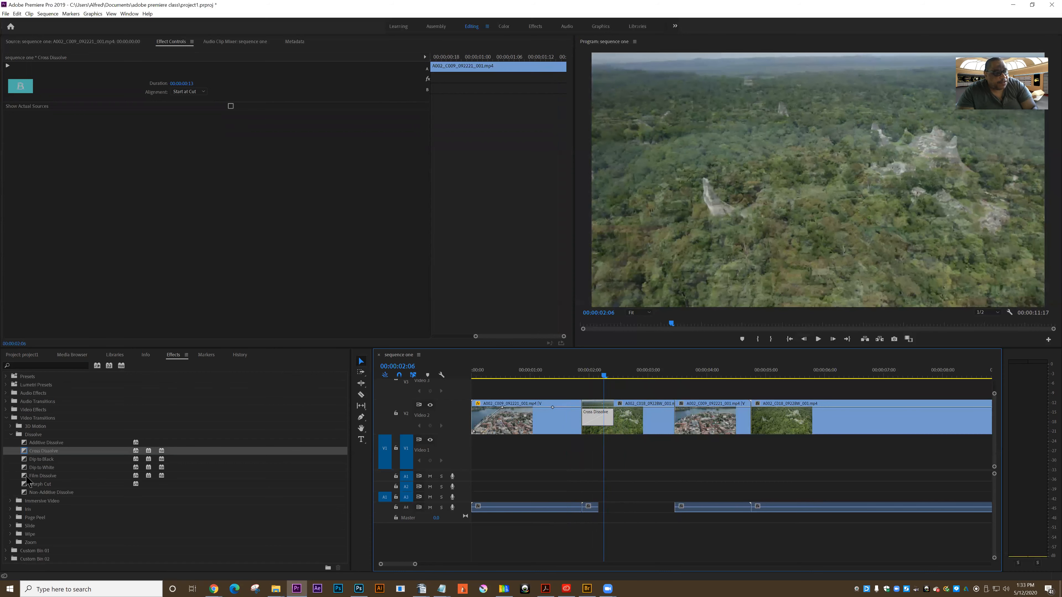
Apply a Film Dissolve at the cut between the first forest clip and the second town clip, shortened to about 18 frames.
left_click(26, 477)
left_click_drag(26, 478, 643, 451)
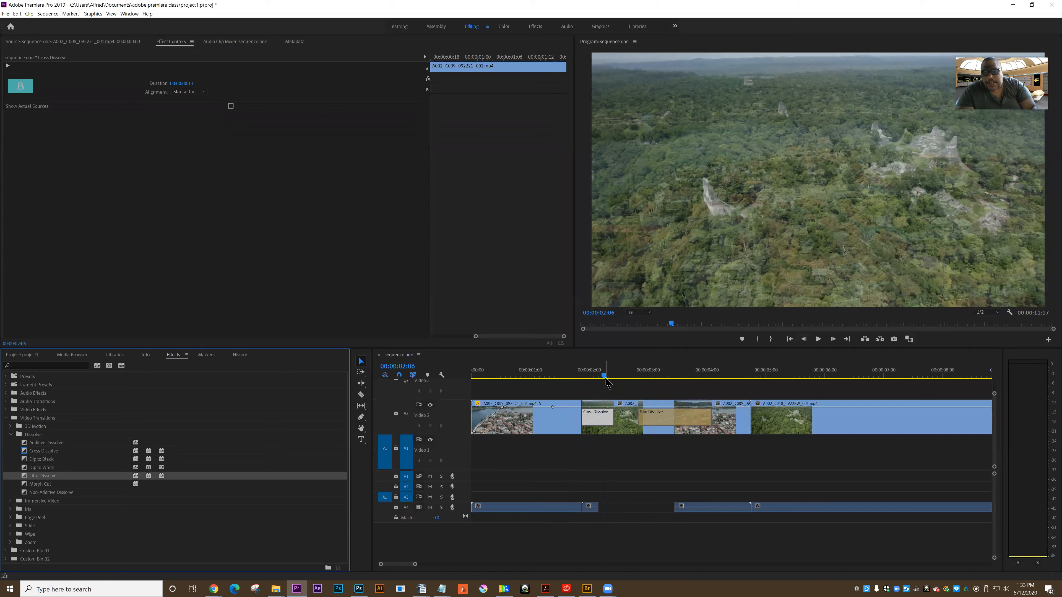
left_click_drag(605, 379, 639, 405)
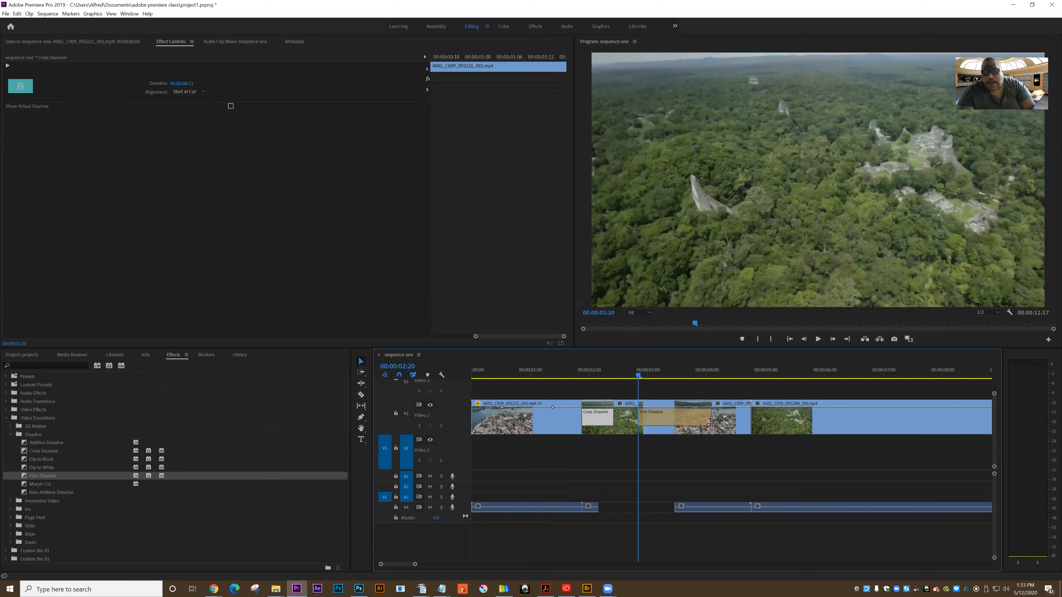
left_click_drag(711, 420, 677, 416)
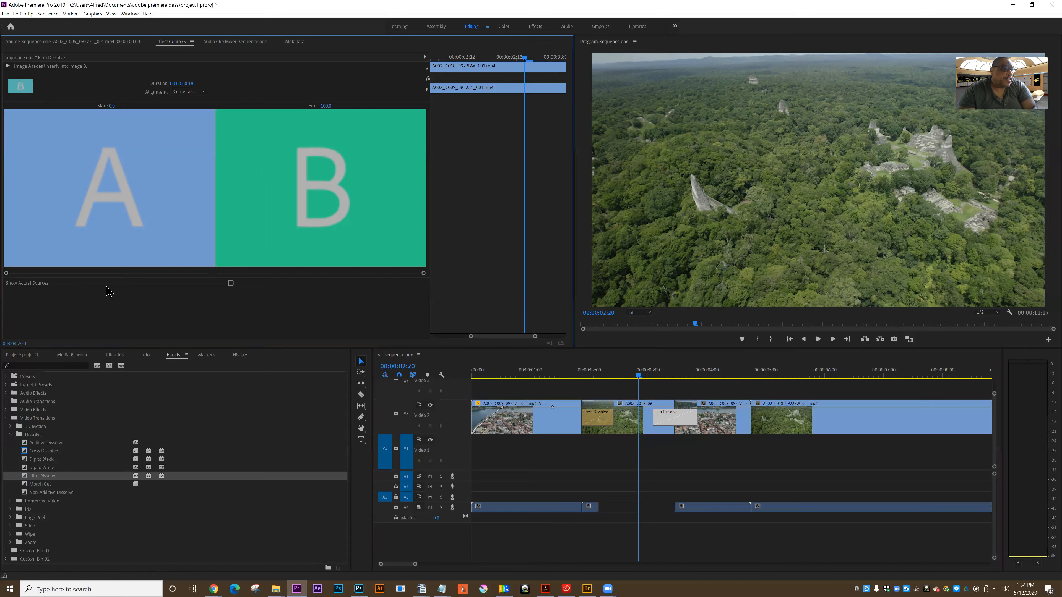
Show the actual sources for the Film Dissolve and scrub into the transition to preview the blend.
left_click(230, 283)
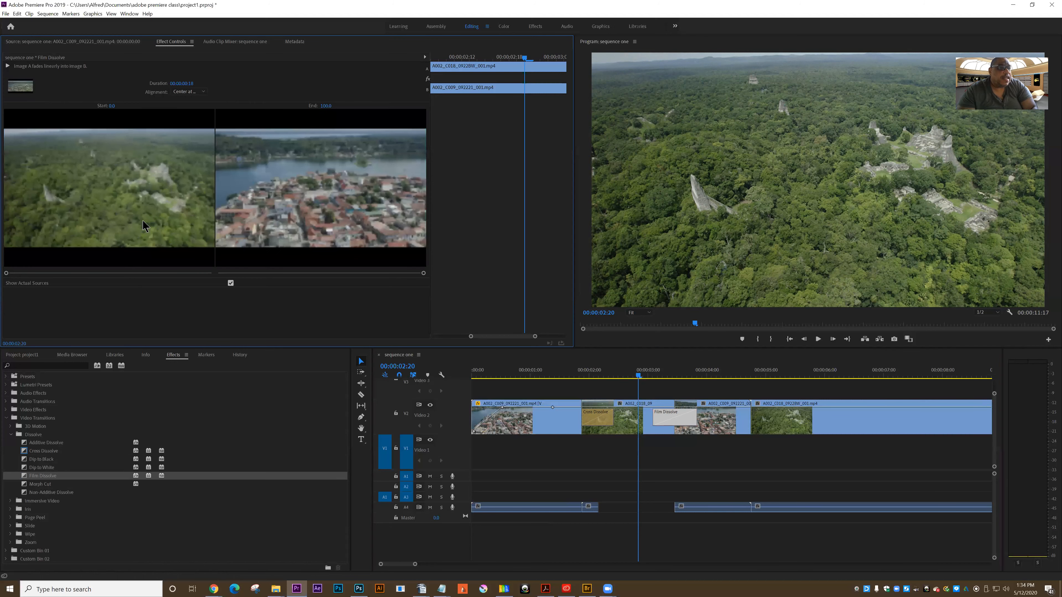
left_click_drag(528, 63, 493, 60)
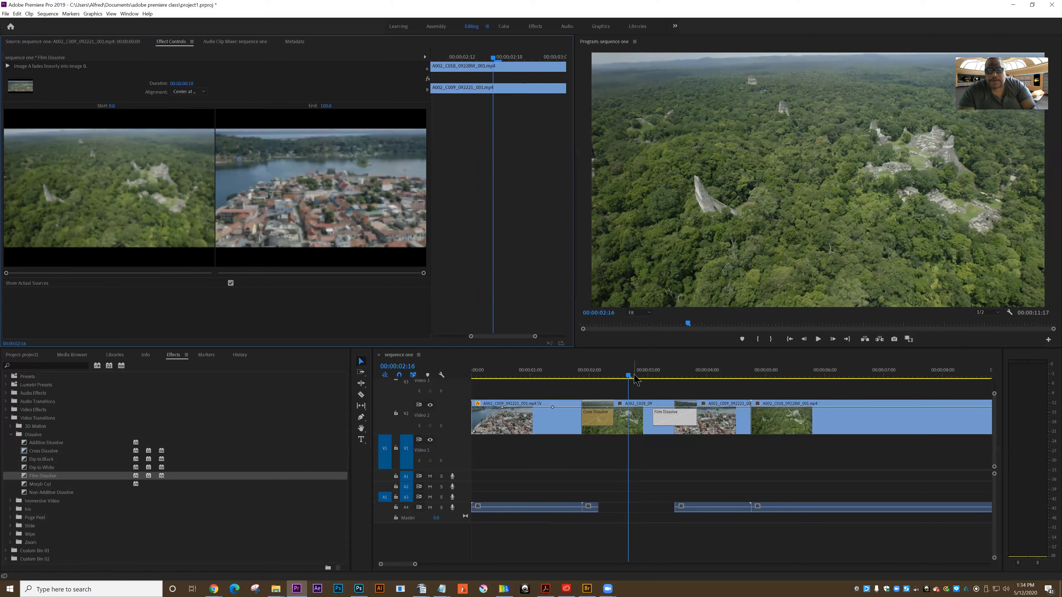
left_click_drag(629, 375, 664, 388)
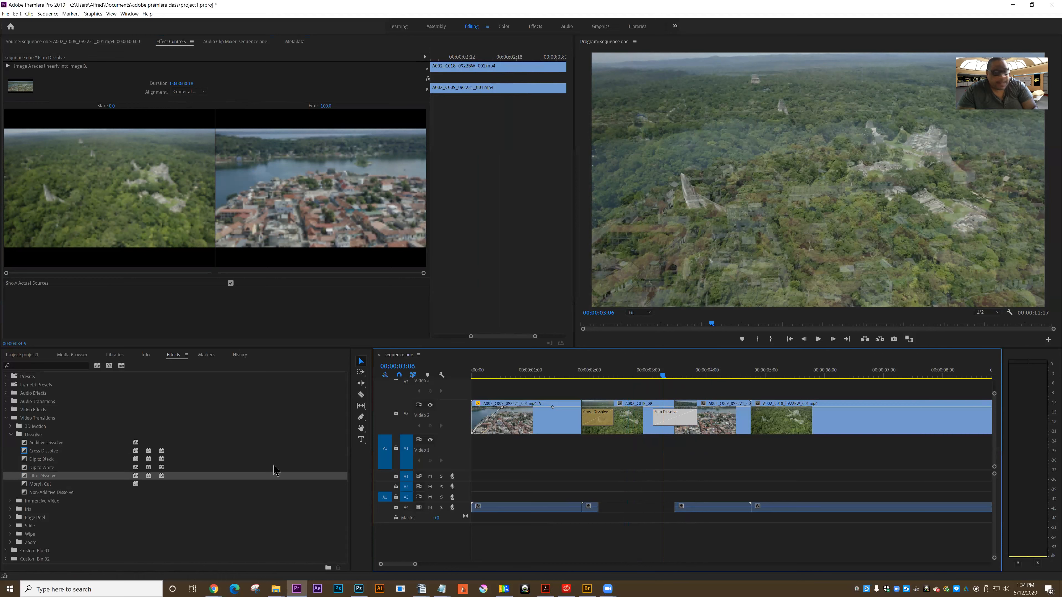
Apply a Band Wipe at the cut between the second town clip and the last forest clip and play it back.
left_click(11, 535)
left_click(18, 543)
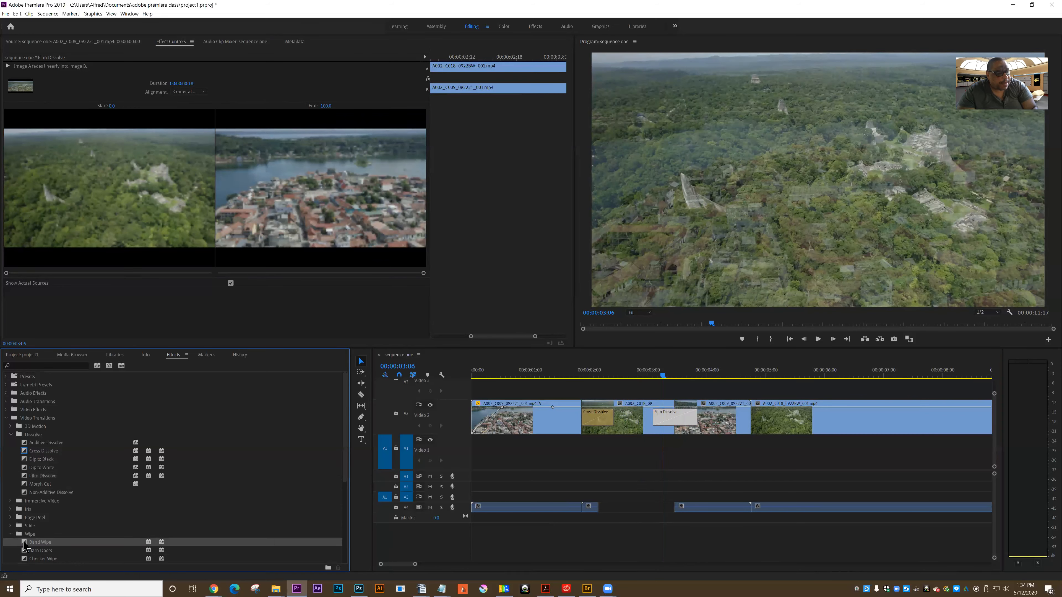
left_click_drag(51, 527, 729, 421)
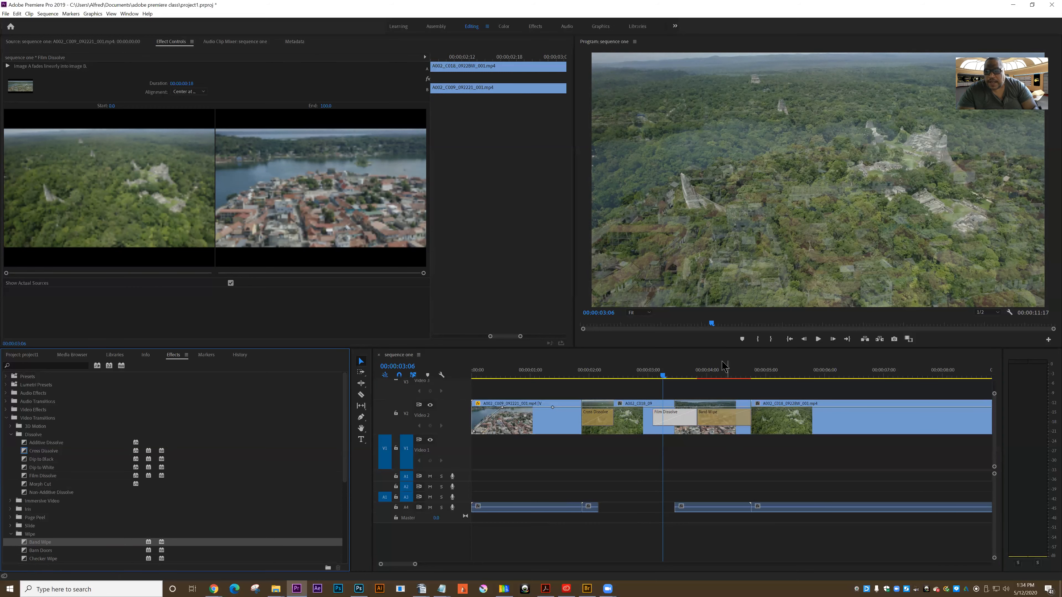
left_click(723, 368)
left_click(818, 339)
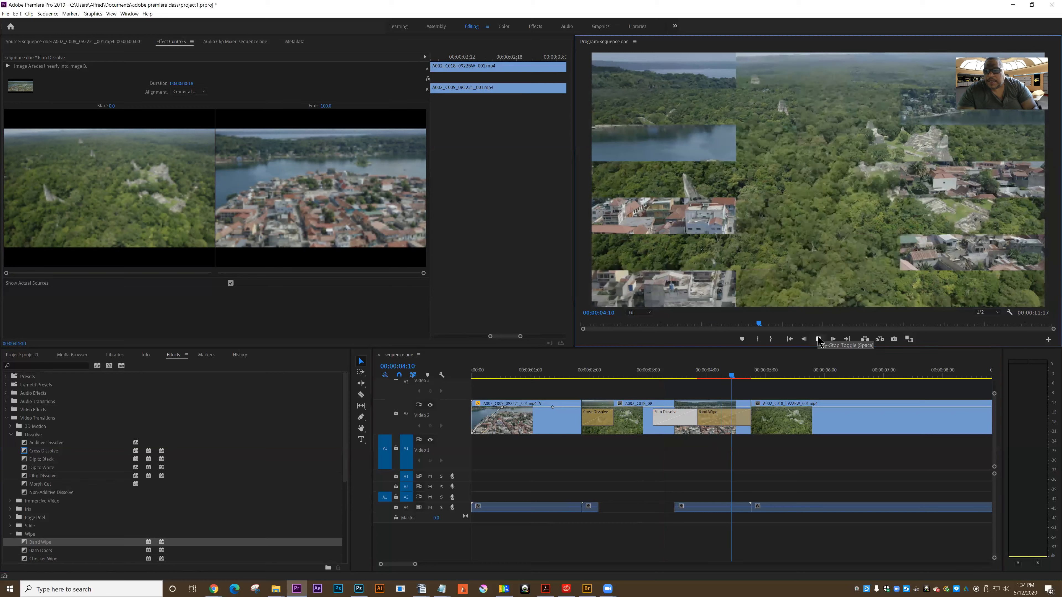
Replay the Band Wipe from the second town clip into the last forest clip.
left_click(818, 339)
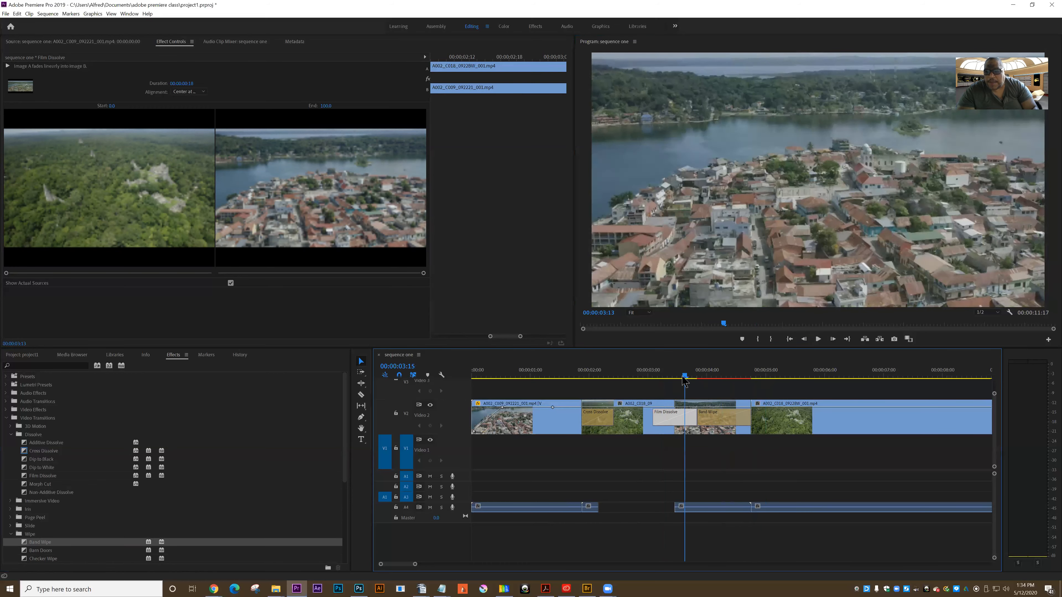
left_click(819, 339)
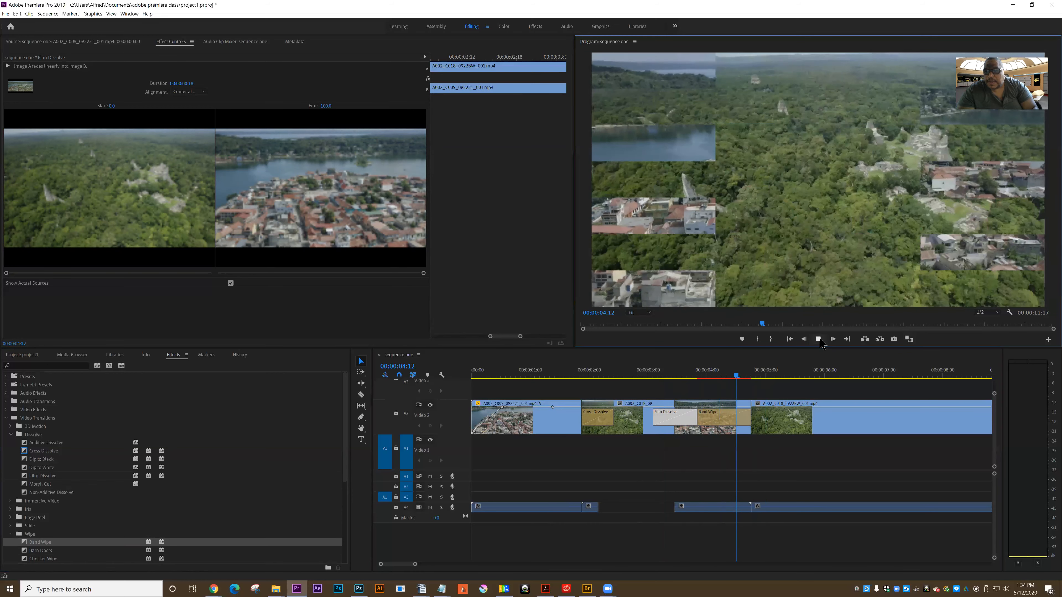
left_click(818, 339)
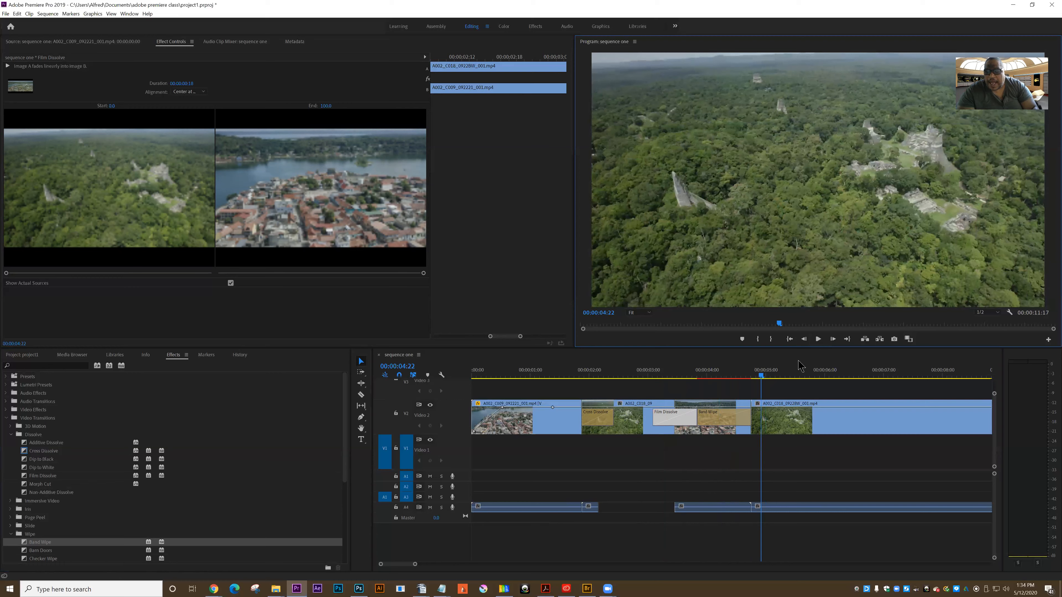
Center the Band Wipe on the cut between the second town clip and the last forest clip and play it back.
left_click(726, 418)
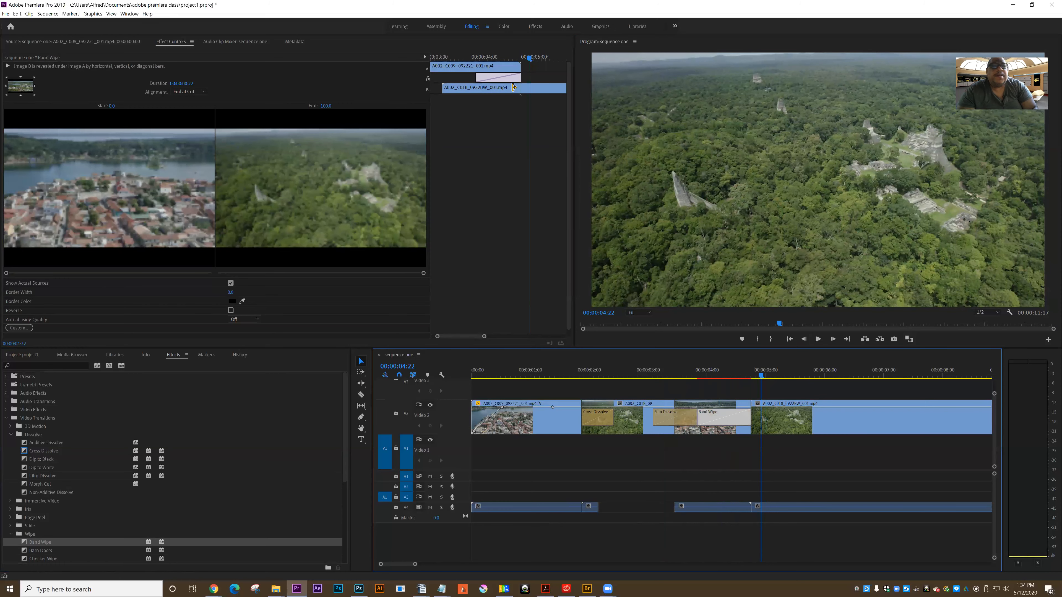
left_click_drag(478, 79, 537, 163)
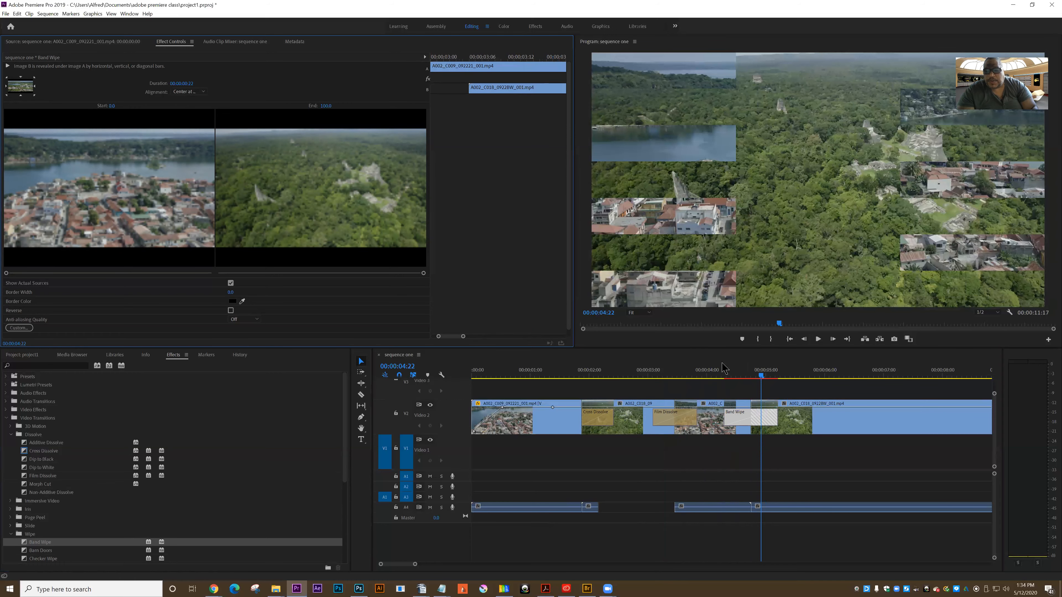
left_click(728, 372)
left_click(818, 339)
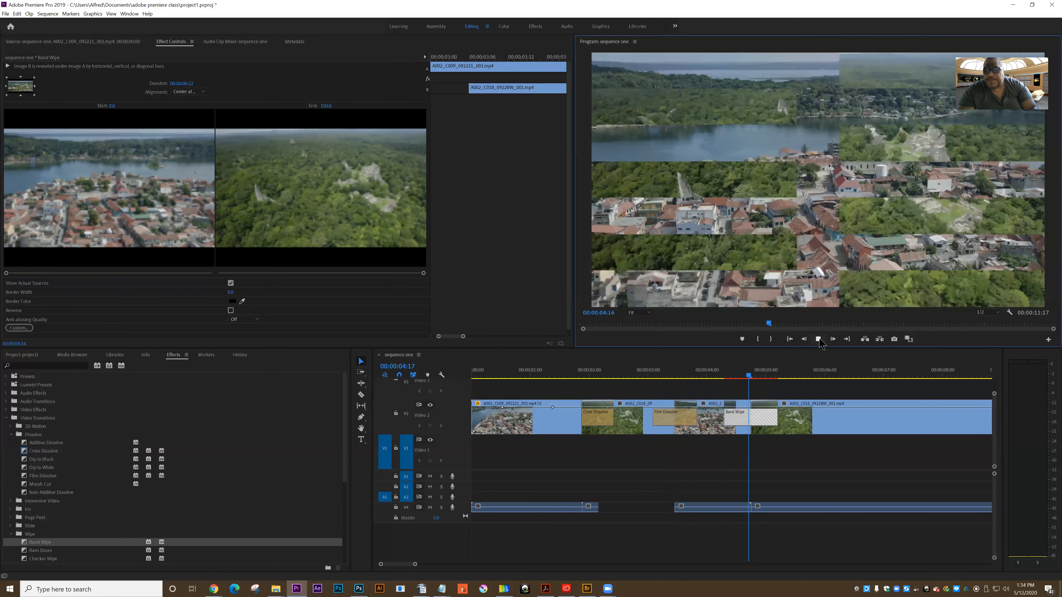
left_click(819, 339)
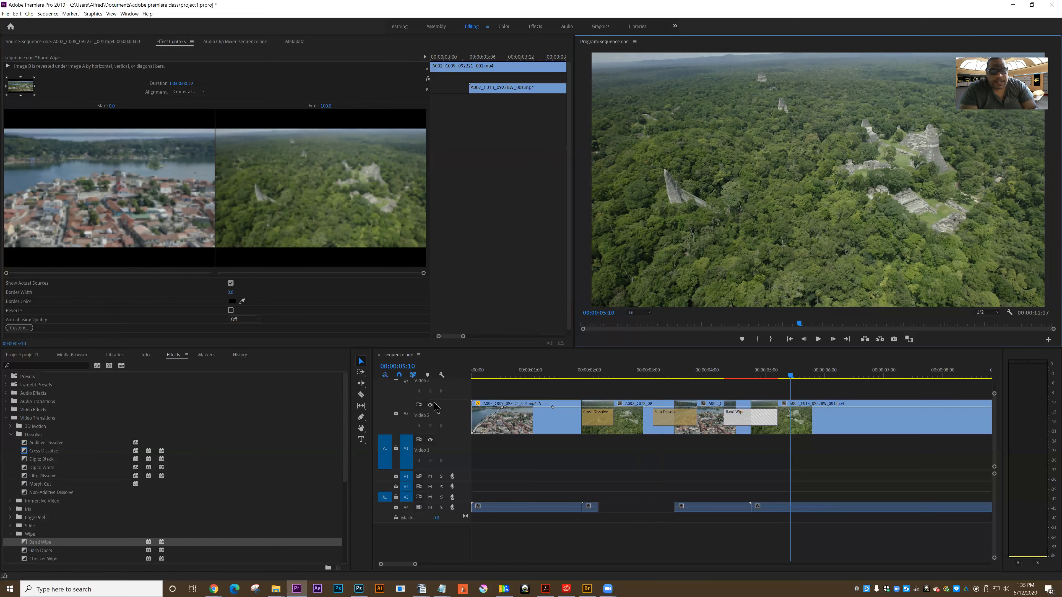
Replay the centered Band Wipe and review the sequence from its start through to the last forest clip.
left_click_drag(790, 378, 725, 386)
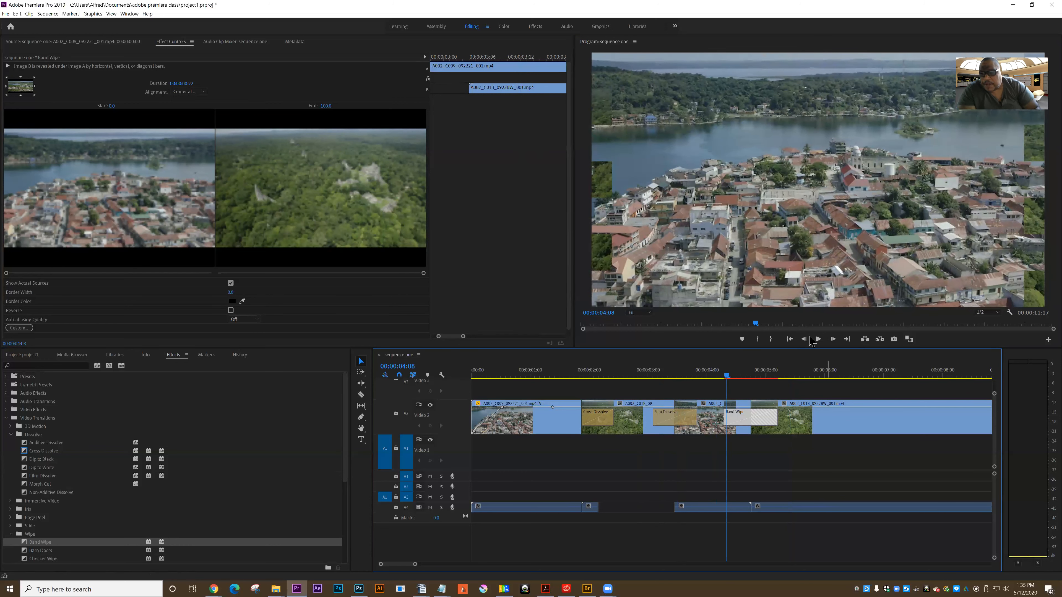
left_click(818, 341)
left_click(817, 343)
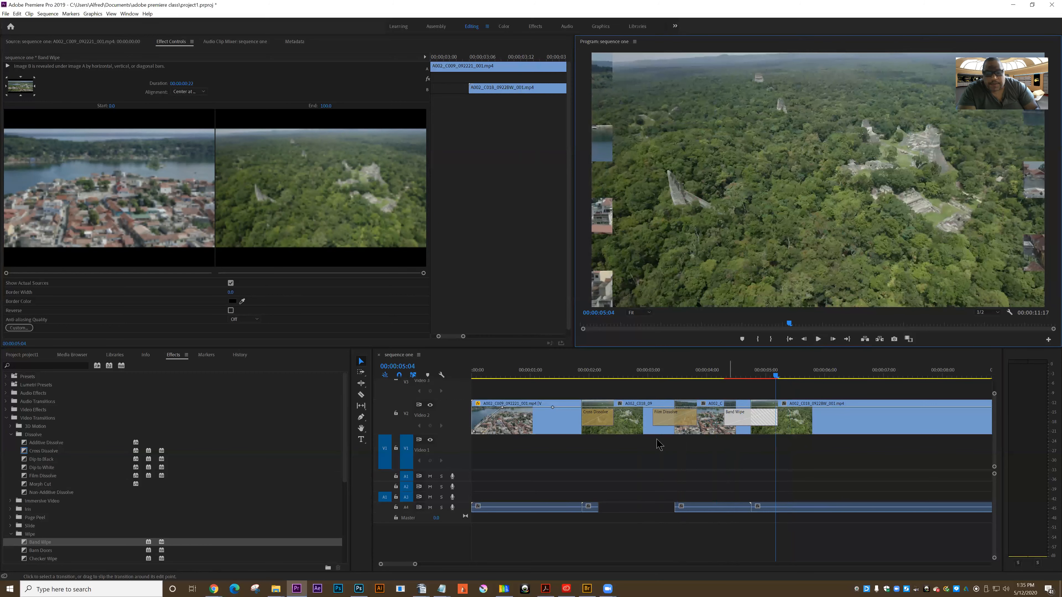
key("Home")
key("space")
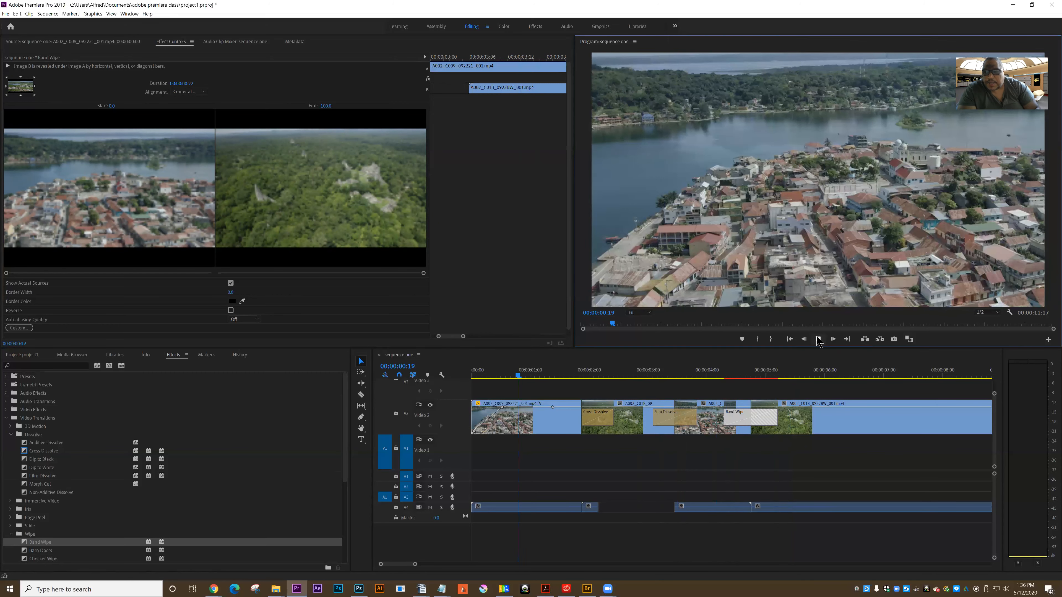
left_click_drag(575, 374, 783, 378)
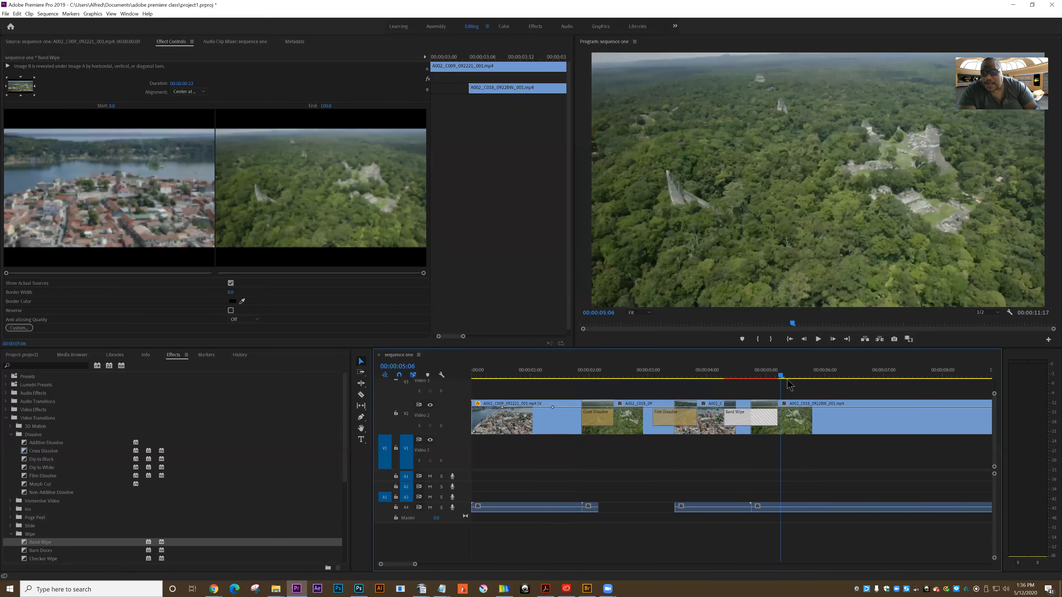
Delete the audio of the last forest clip from the sequence, leaving its video in place.
left_click(811, 426)
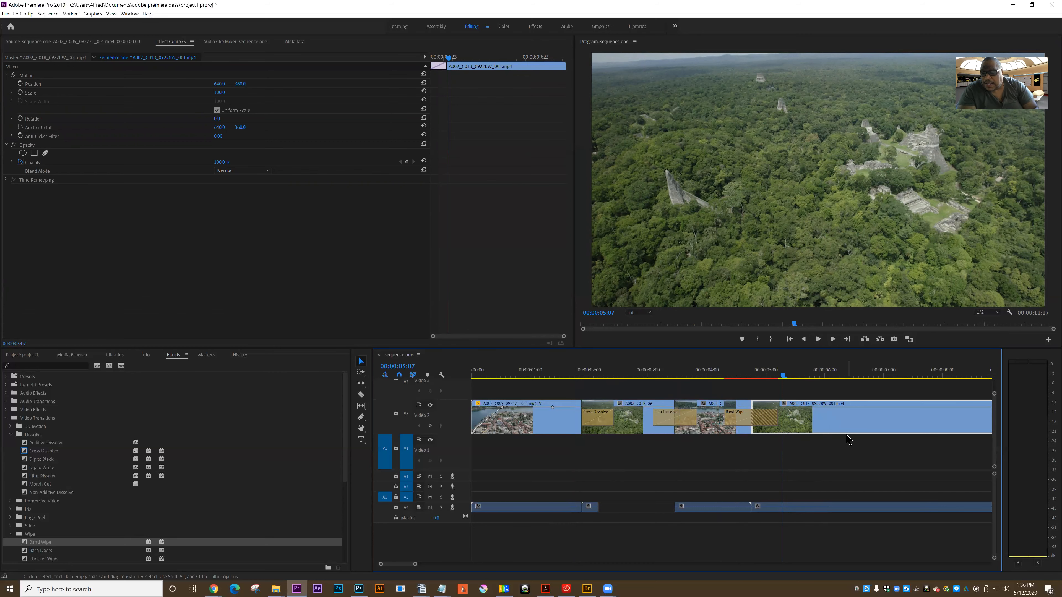
right_click(826, 414)
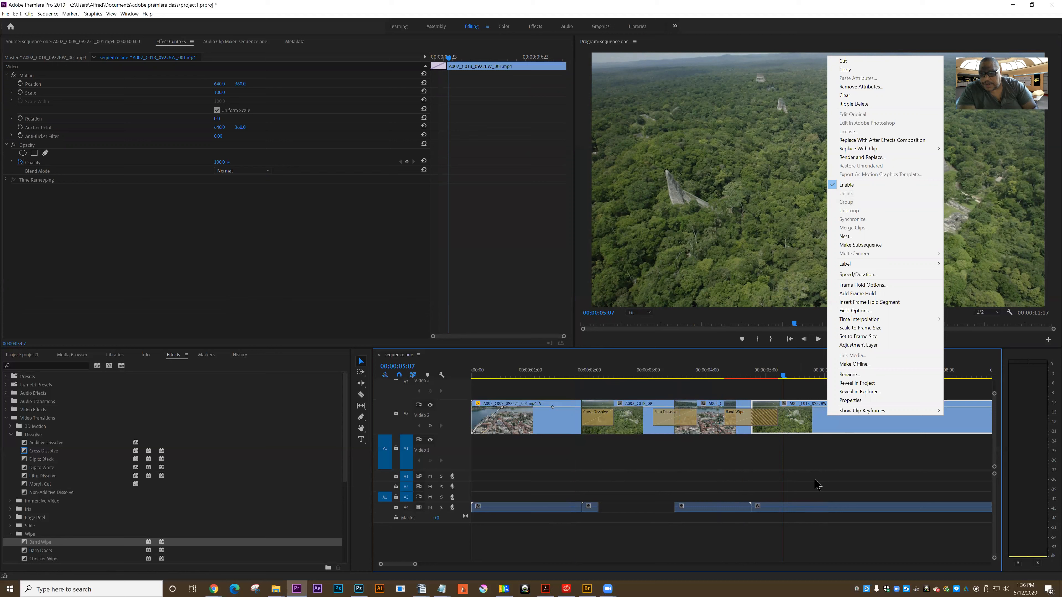
left_click(820, 508)
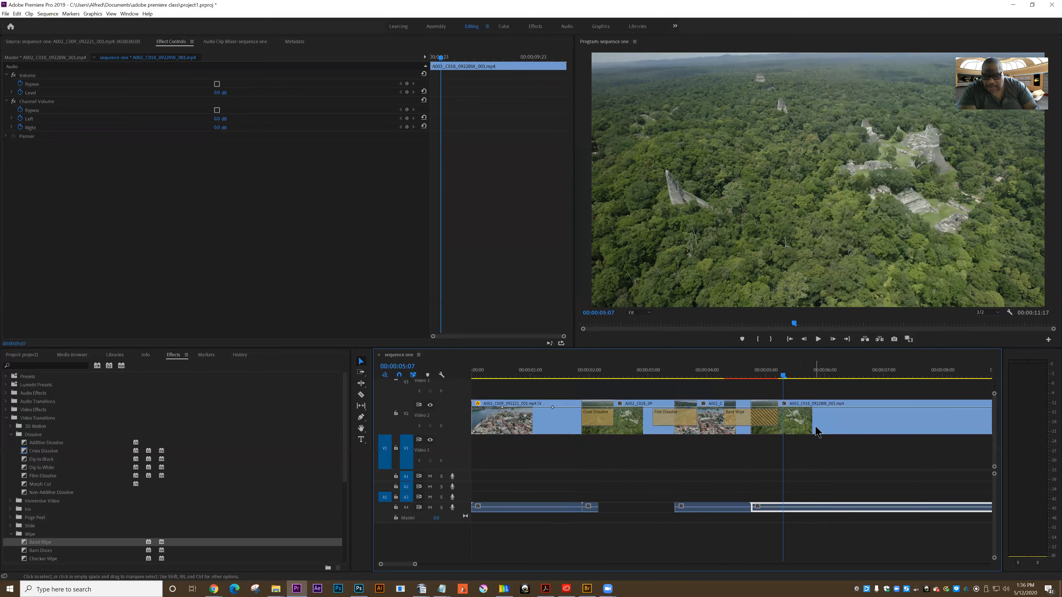
key("Delete")
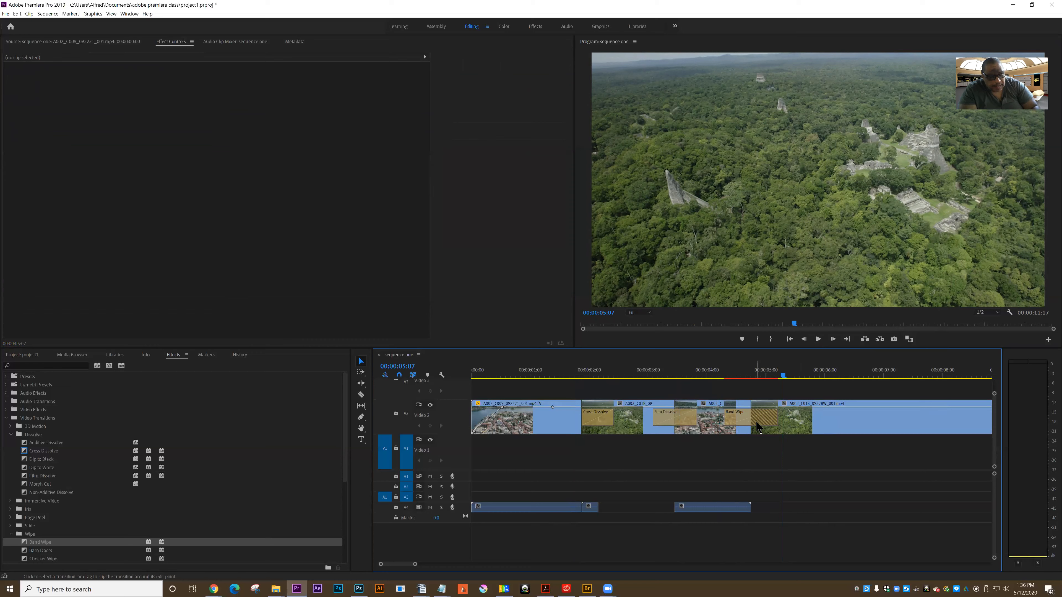
Unlink the first town clip's audio from its video and select only the audio part.
left_click(517, 425)
right_click(517, 425)
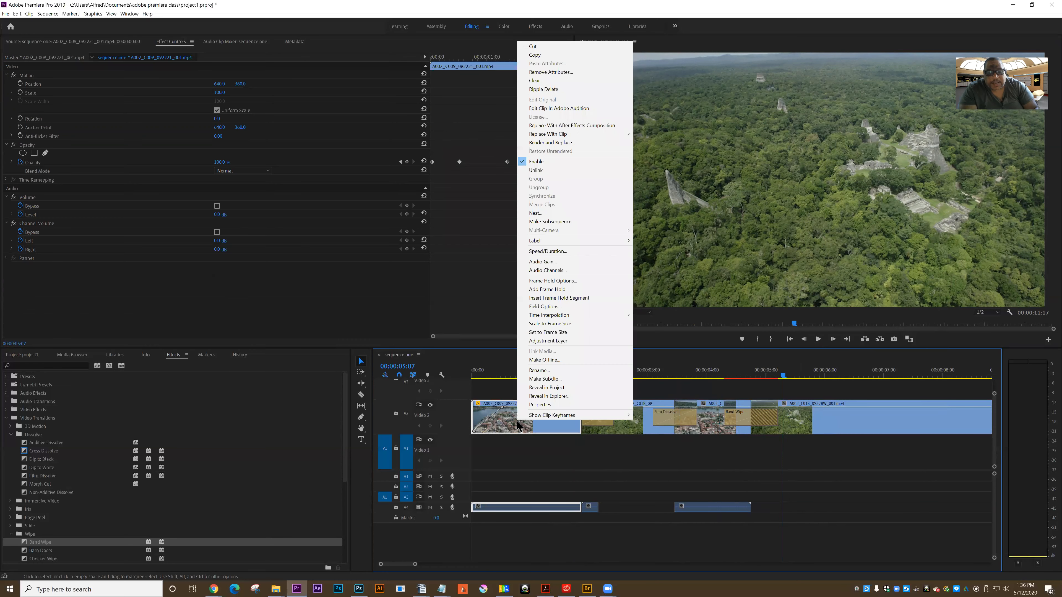
left_click(532, 171)
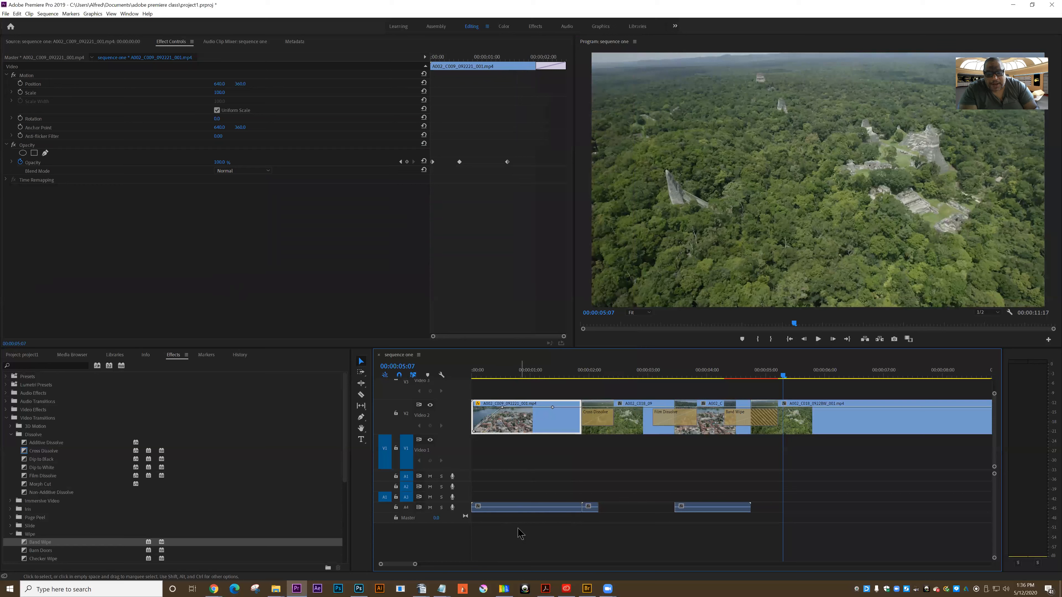
left_click(523, 507)
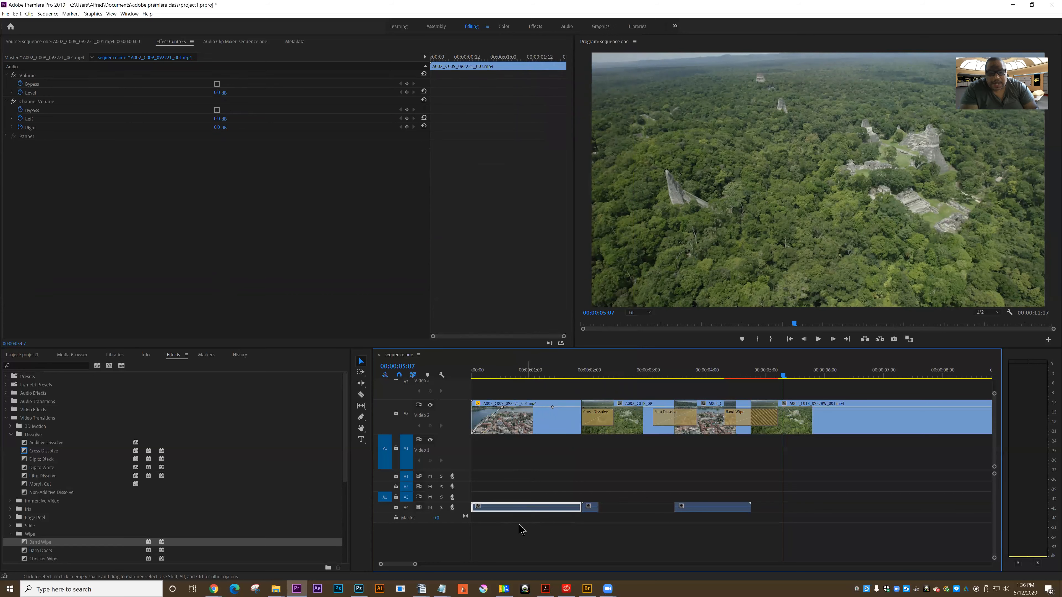